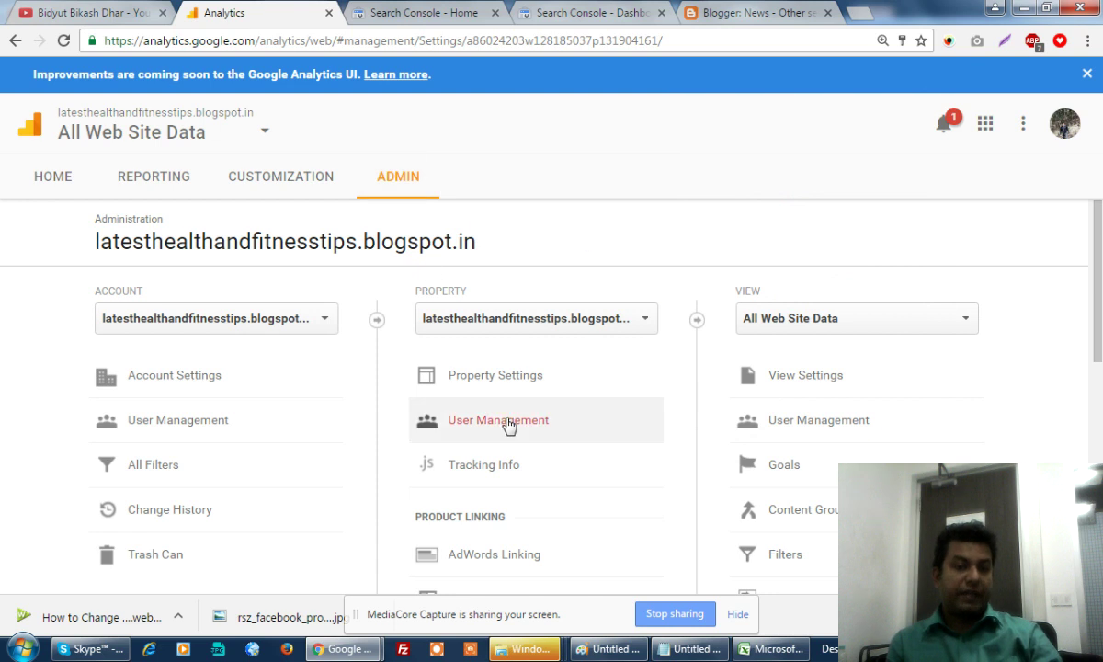
# Open the tracking code page for the property and copy its tracking ID
pyautogui.click(472, 469)
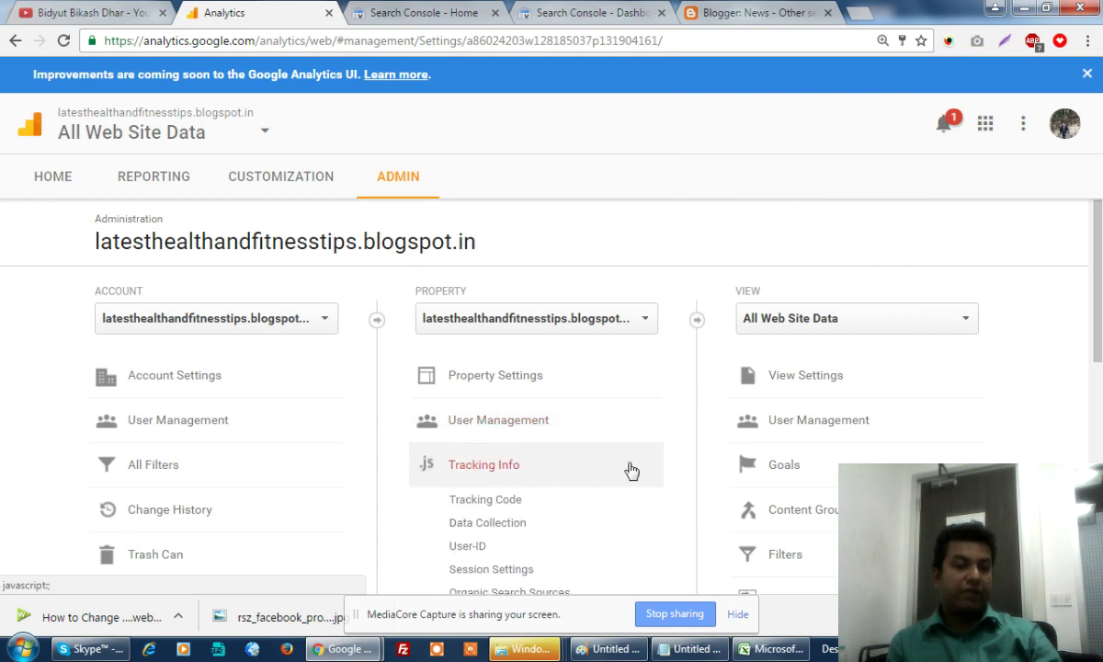
pyautogui.click(481, 506)
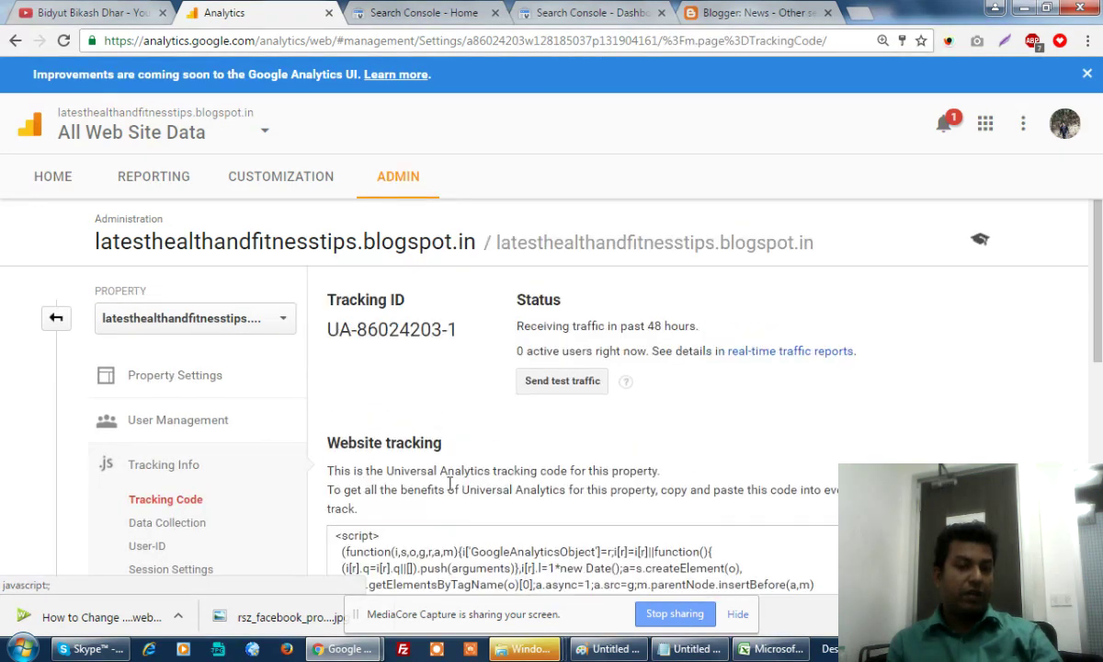
pyautogui.moveTo(328, 331); pyautogui.dragTo(452, 329)
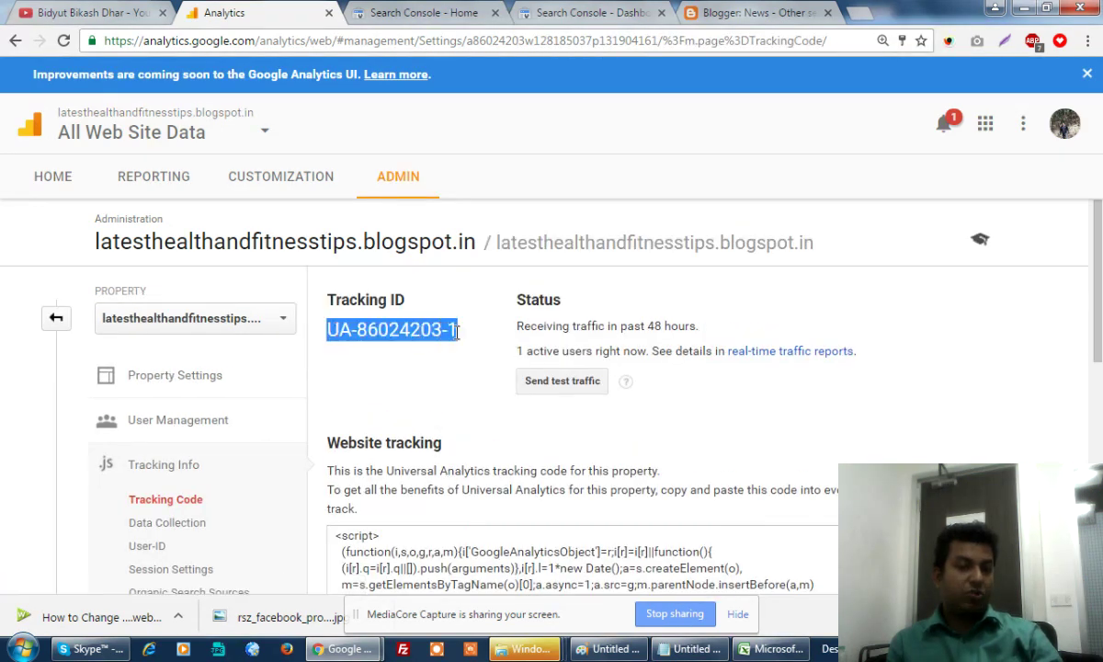
pyautogui.rightClick(441, 329)
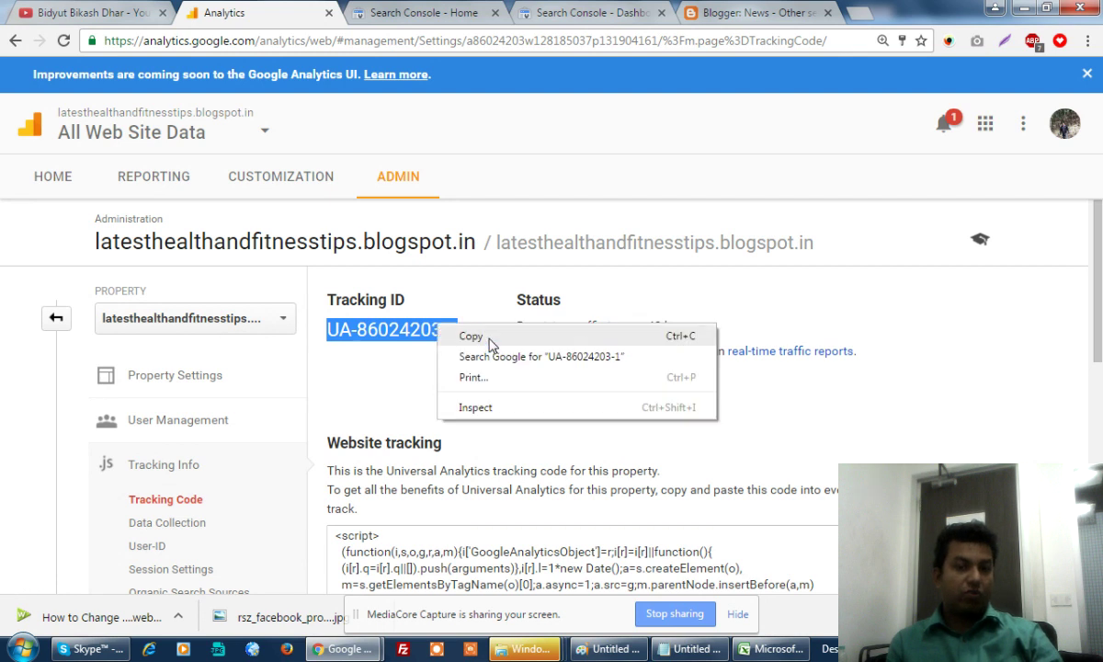
pyautogui.click(468, 335)
# Switch to Blogger, paste the copied tracking ID as the Analytics Web Property ID, and save the settings
pyautogui.click(701, 15)
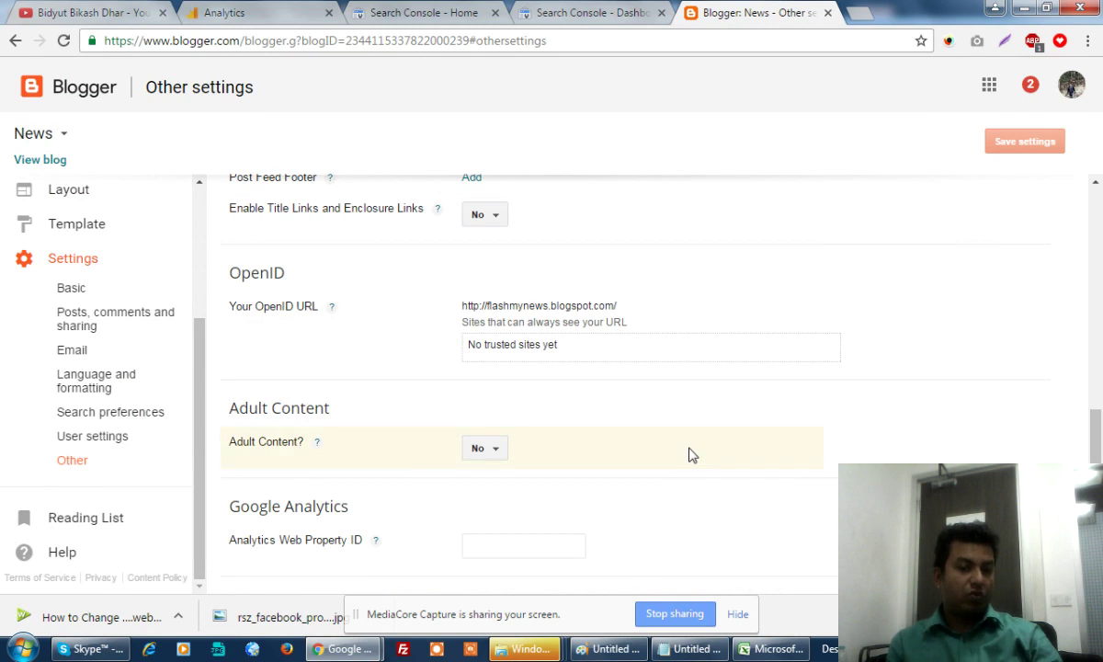
pyautogui.click(514, 549)
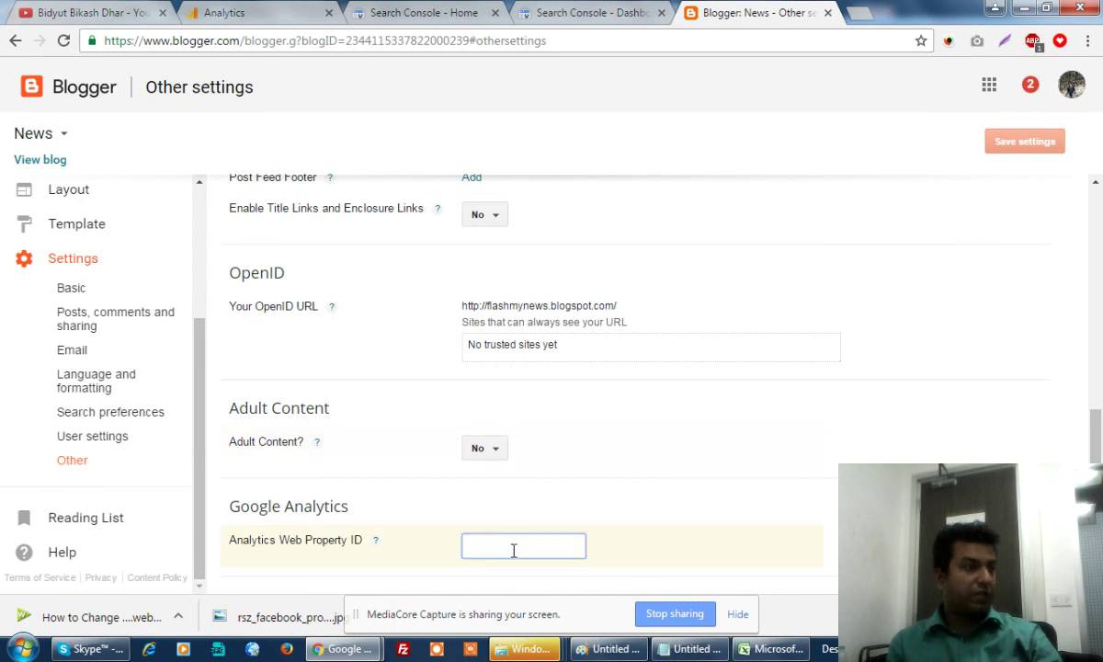
pyautogui.rightClick(514, 548)
pyautogui.click(562, 415)
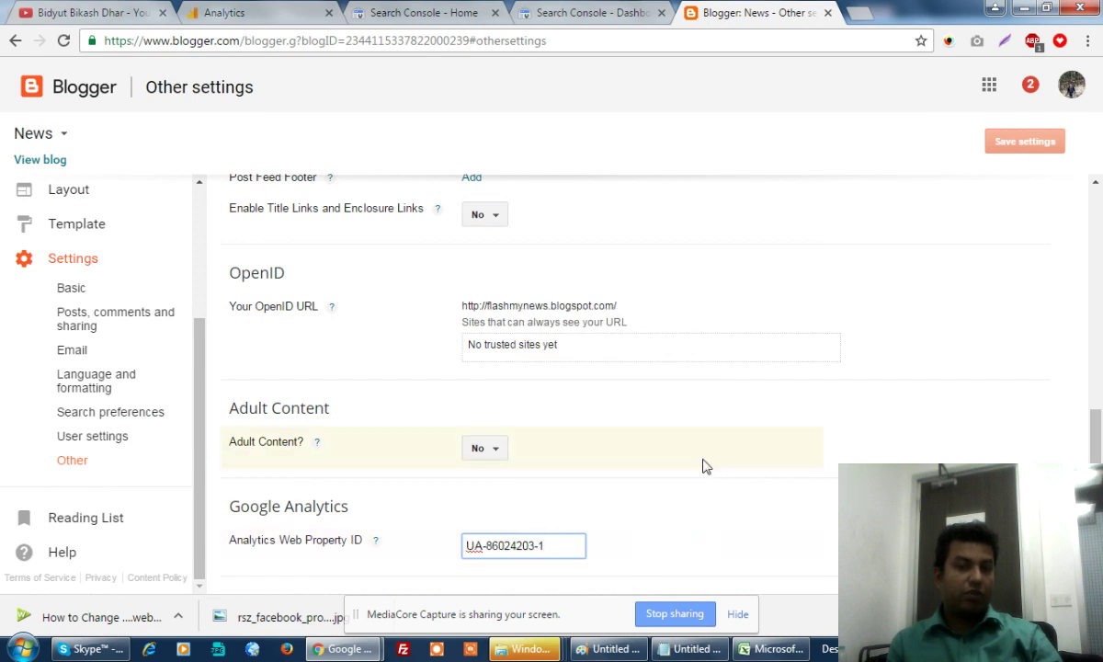
pyautogui.click(941, 142)
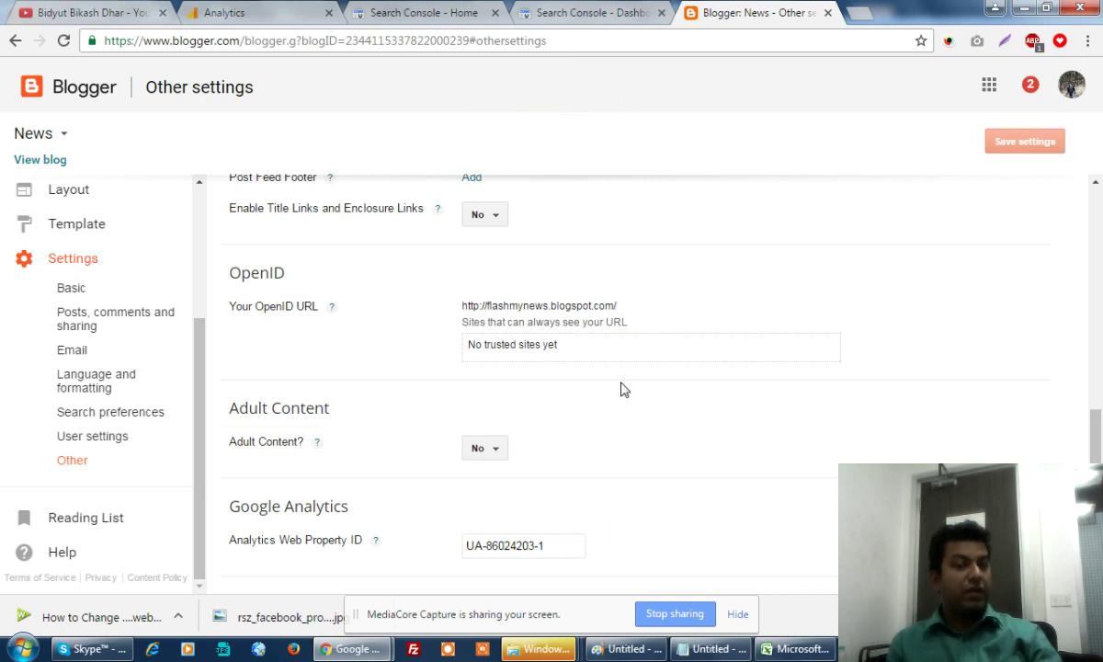
# Open the News blog's template page and view the live blog preview with its customization and HTML editing options
pyautogui.scroll(4, 620, 390)
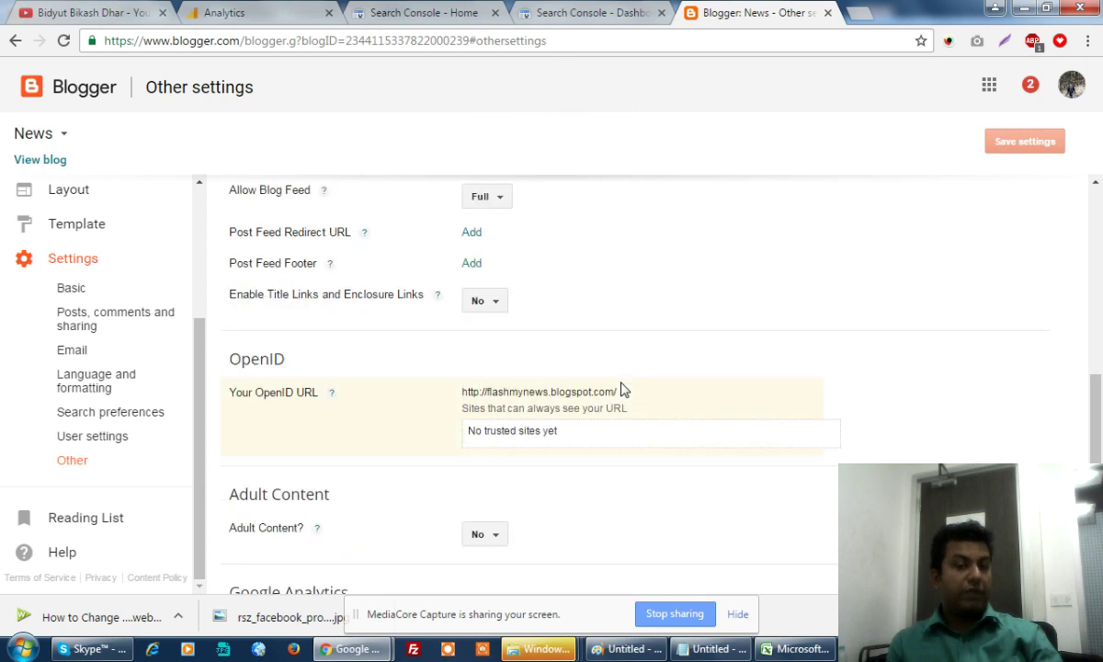
pyautogui.scroll(2, 621, 390)
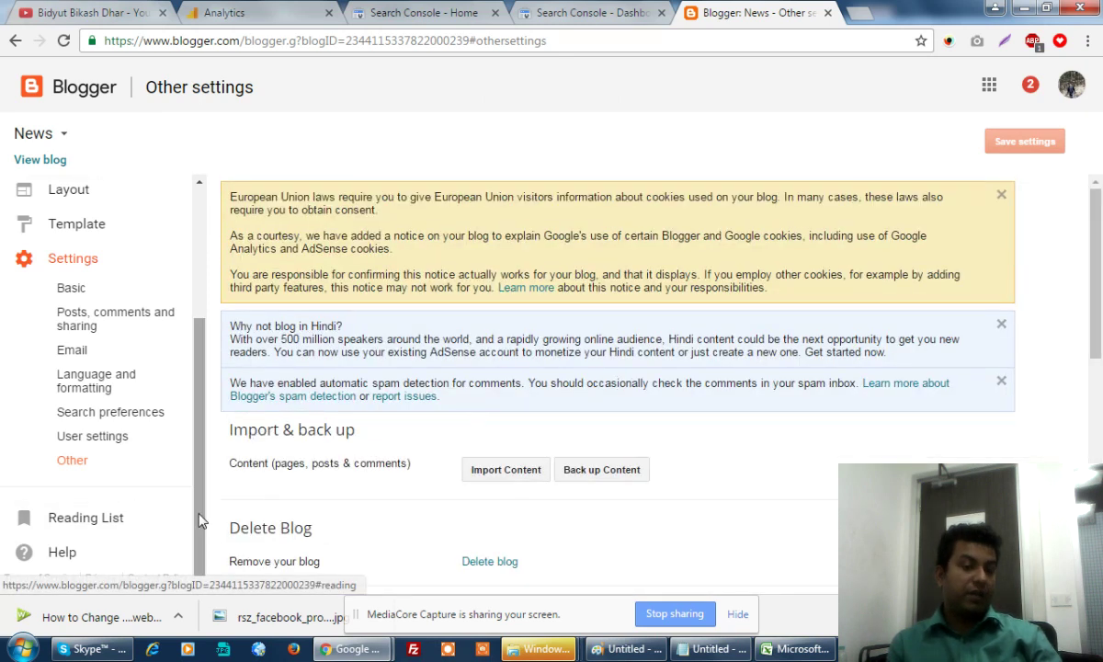
pyautogui.click(87, 226)
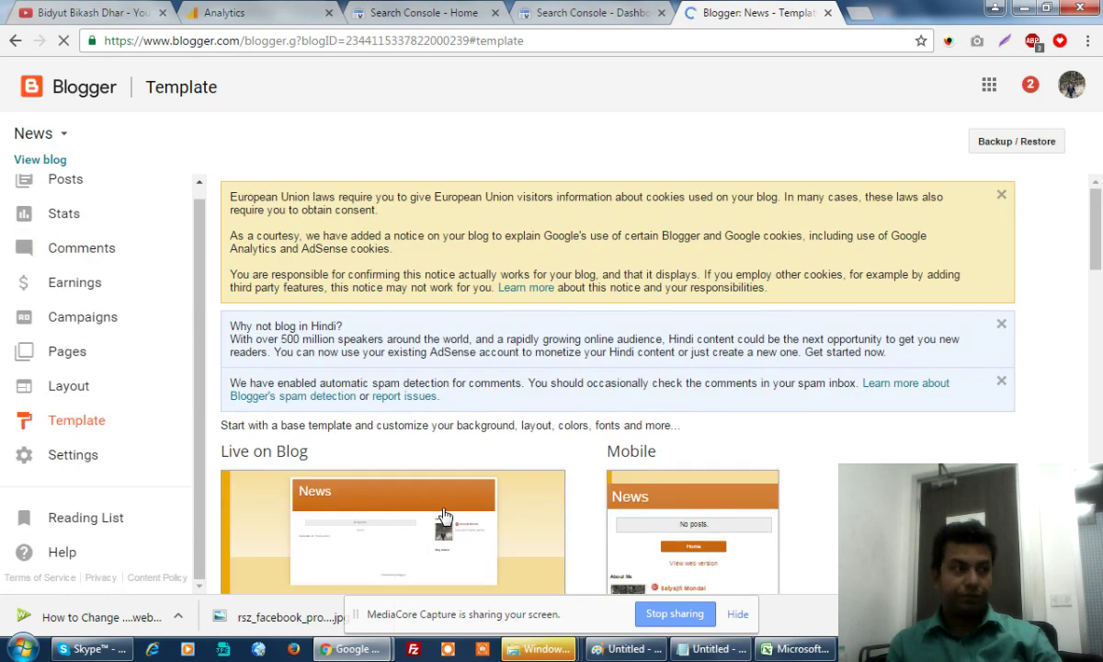
pyautogui.scroll(-3, 444, 515)
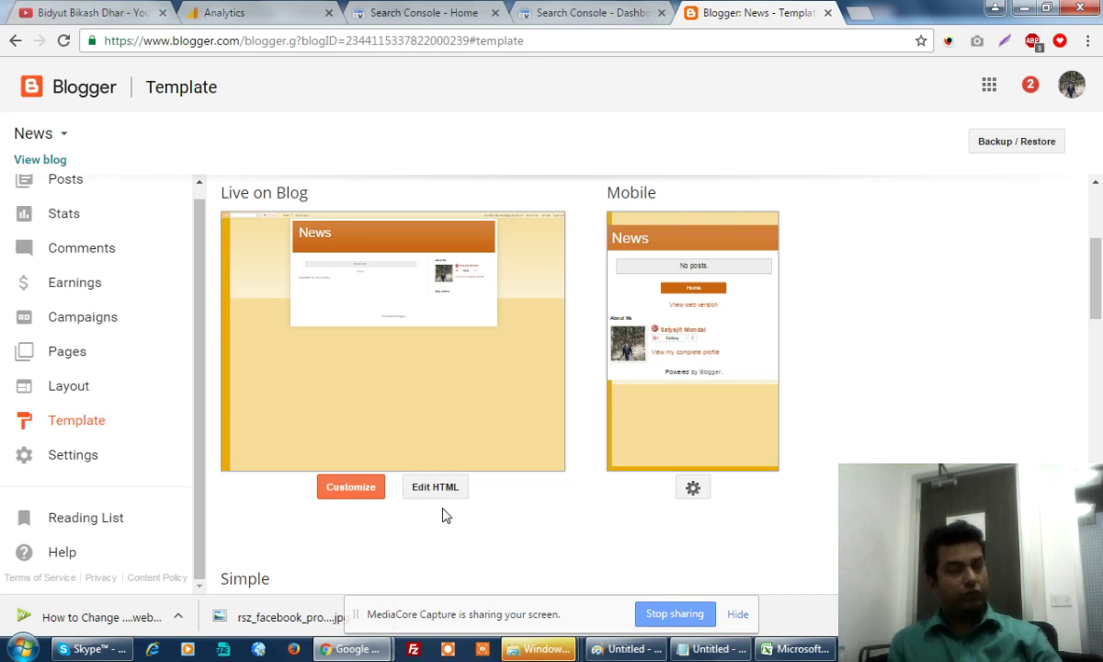
# Switch back to Google Analytics, open the All Web Site Data view from the account list, and examine its Audience Overview sessions chart
pyautogui.click(390, 11)
pyautogui.click(219, 12)
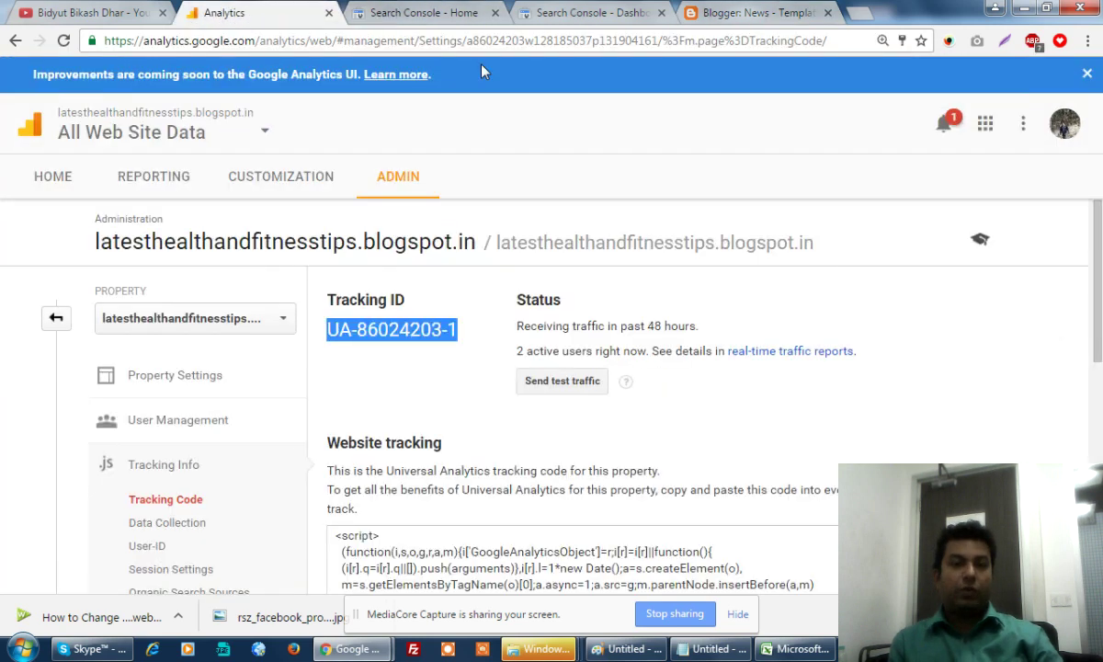
pyautogui.click(739, 201)
pyautogui.click(54, 183)
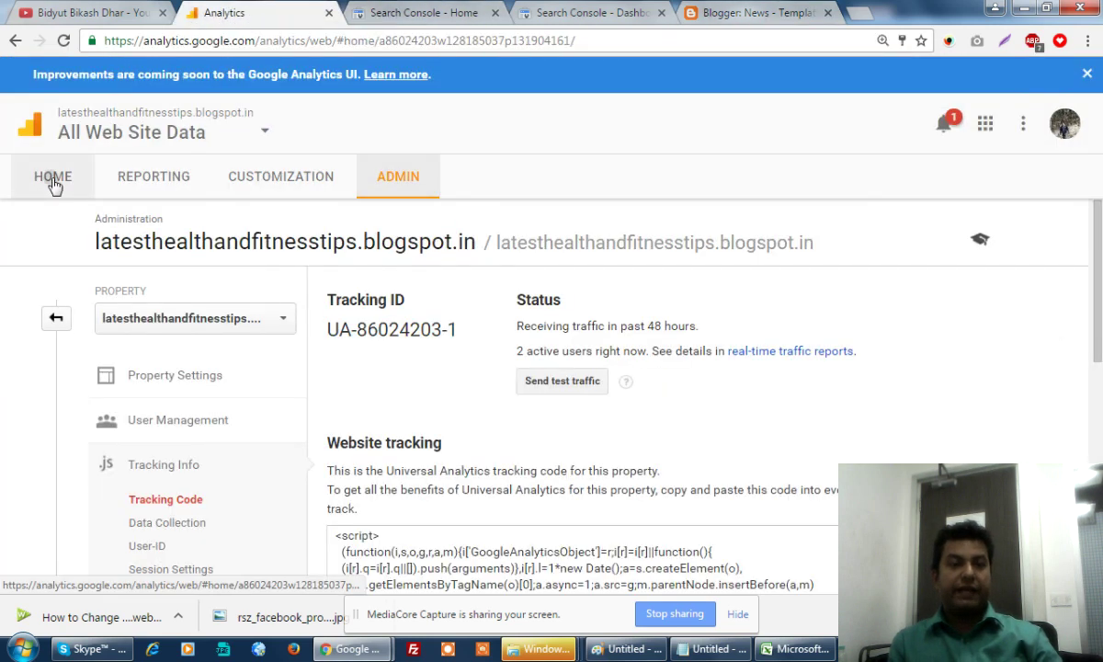
pyautogui.click(161, 415)
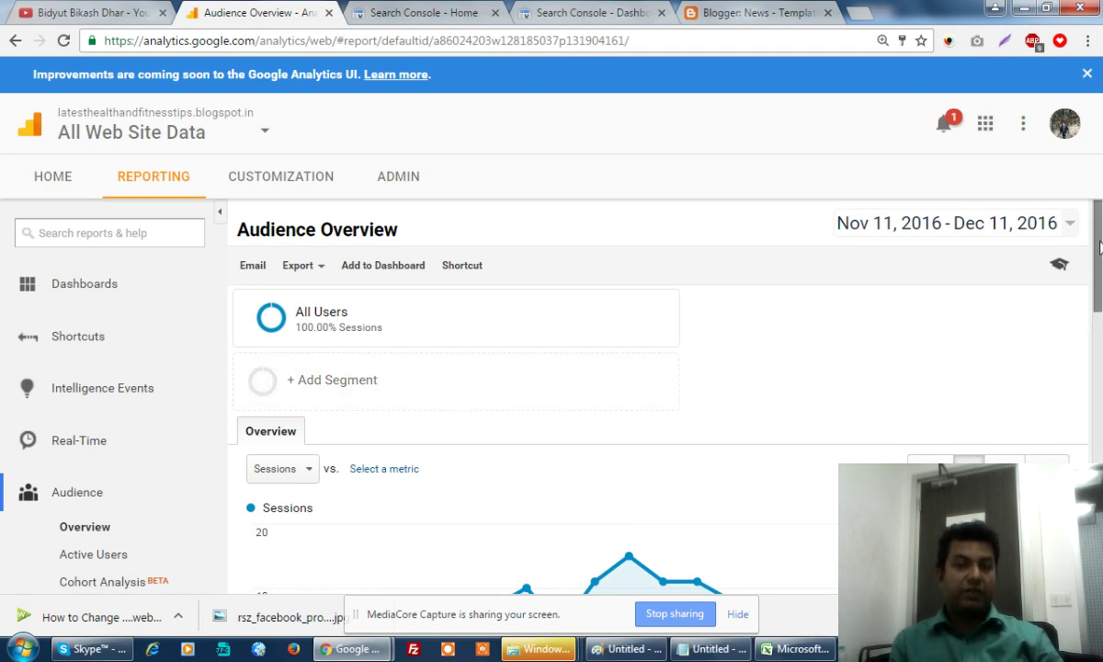
pyautogui.scroll(-10, 448, 398)
pyautogui.scroll(10, 643, 368)
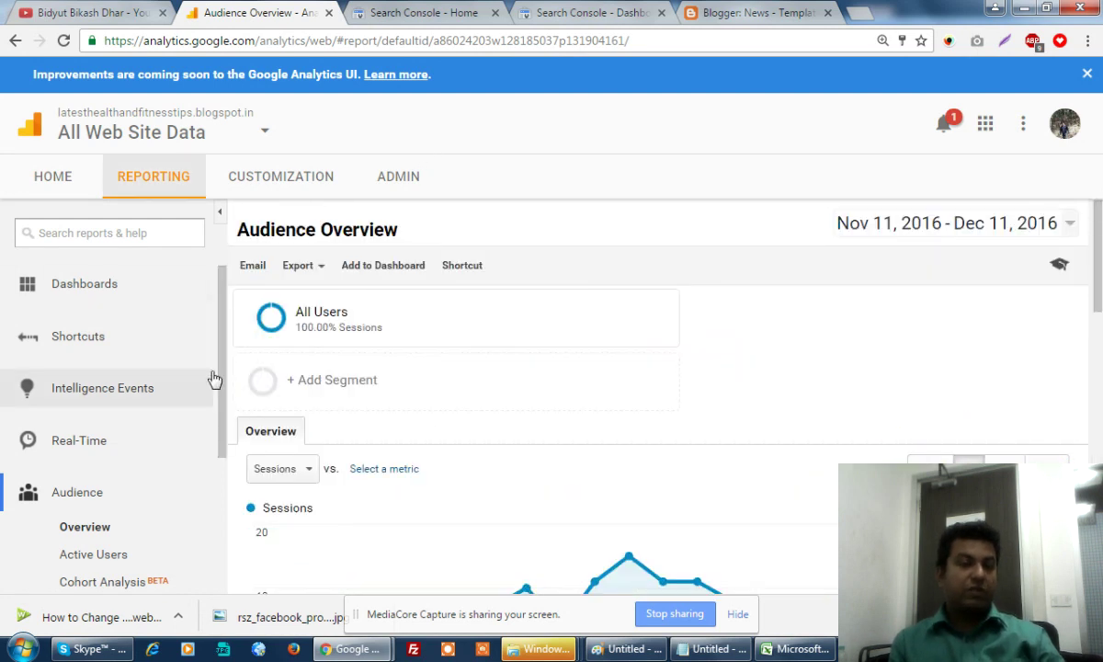
pyautogui.moveTo(432, 333)
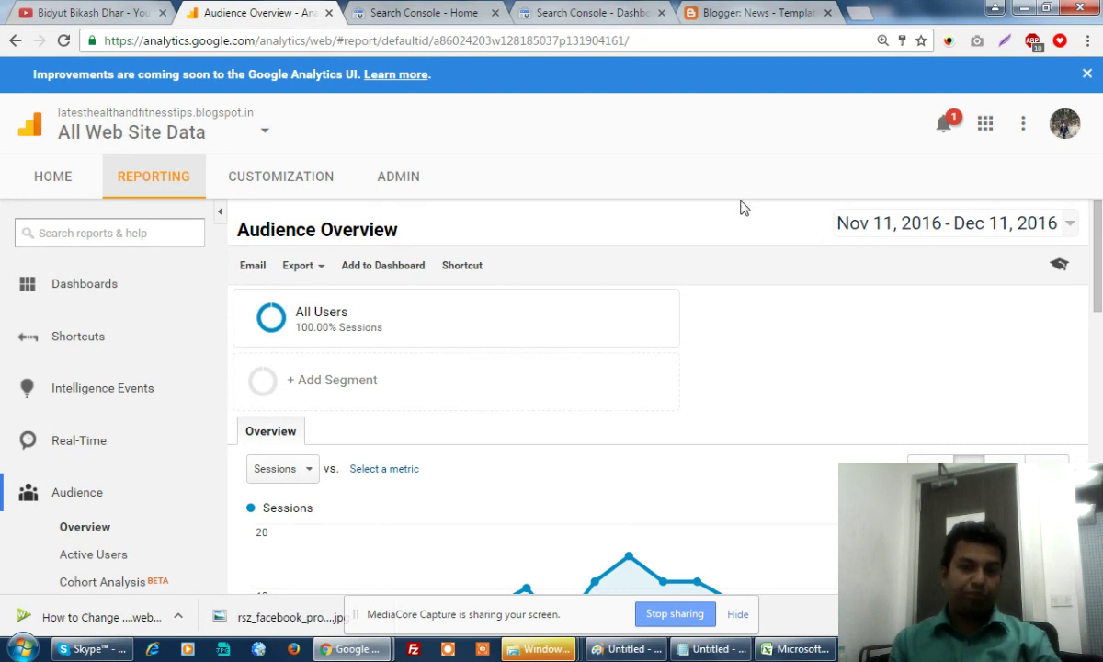
pyautogui.scroll(-1, 591, 298)
pyautogui.scroll(-3, 591, 297)
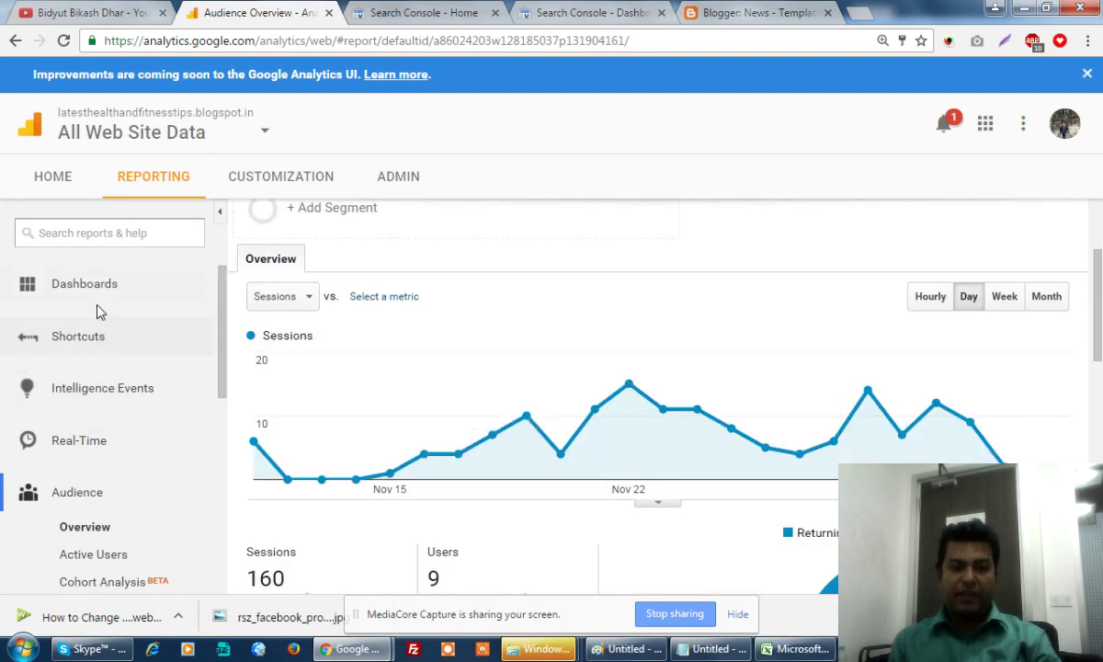
# Open the Intelligence Events overview, show its custom alerts, and go to the page for managing them
pyautogui.click(72, 388)
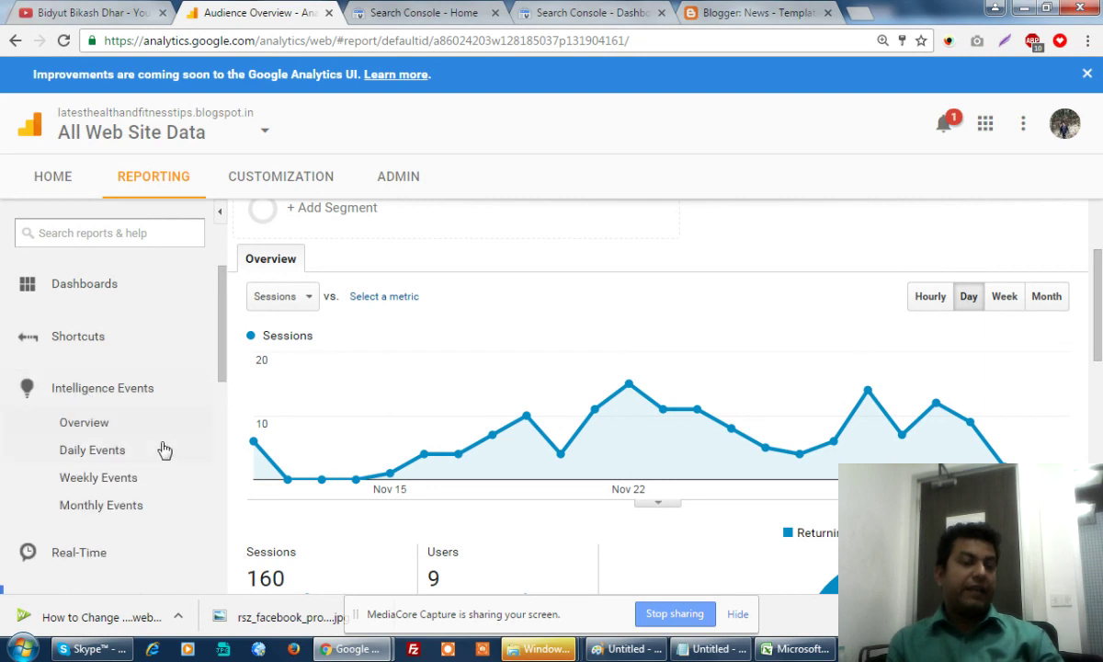
pyautogui.click(94, 428)
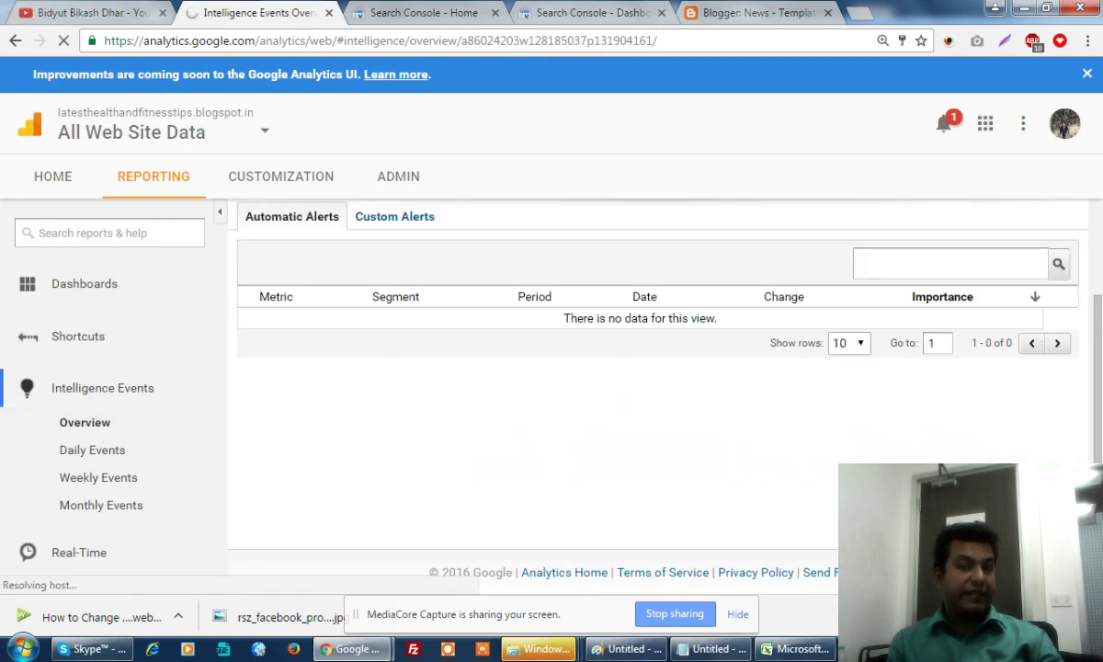
pyautogui.click(386, 341)
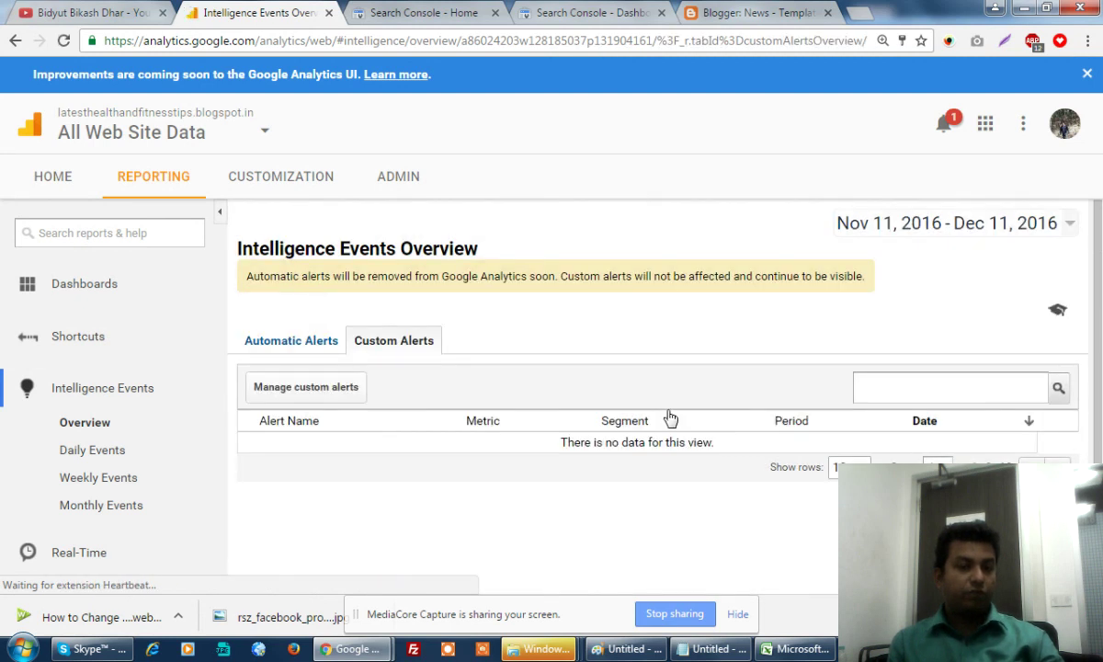
pyautogui.click(324, 389)
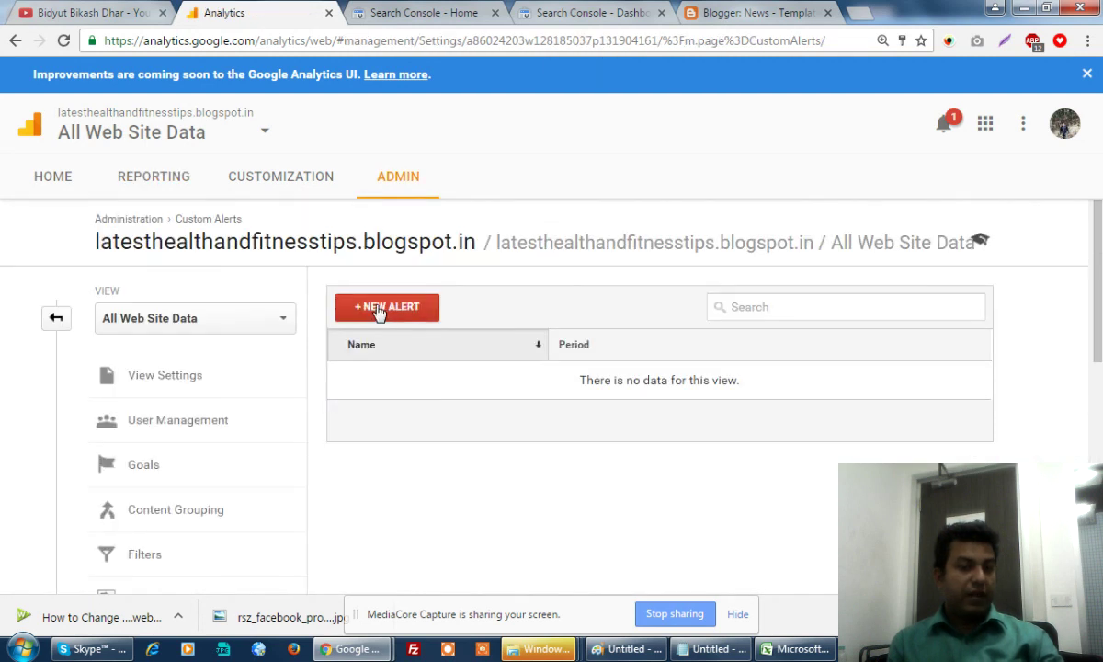
# Start a new custom alert for All Web Site Data and set its alert metric to Clicks
pyautogui.click(378, 312)
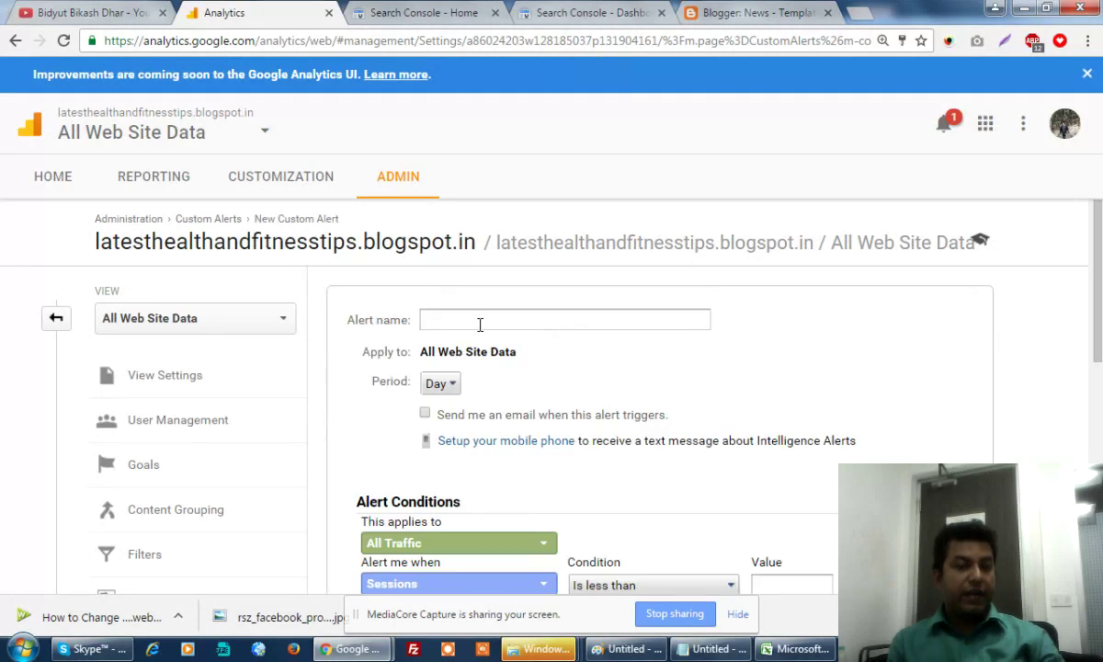
pyautogui.click(476, 320)
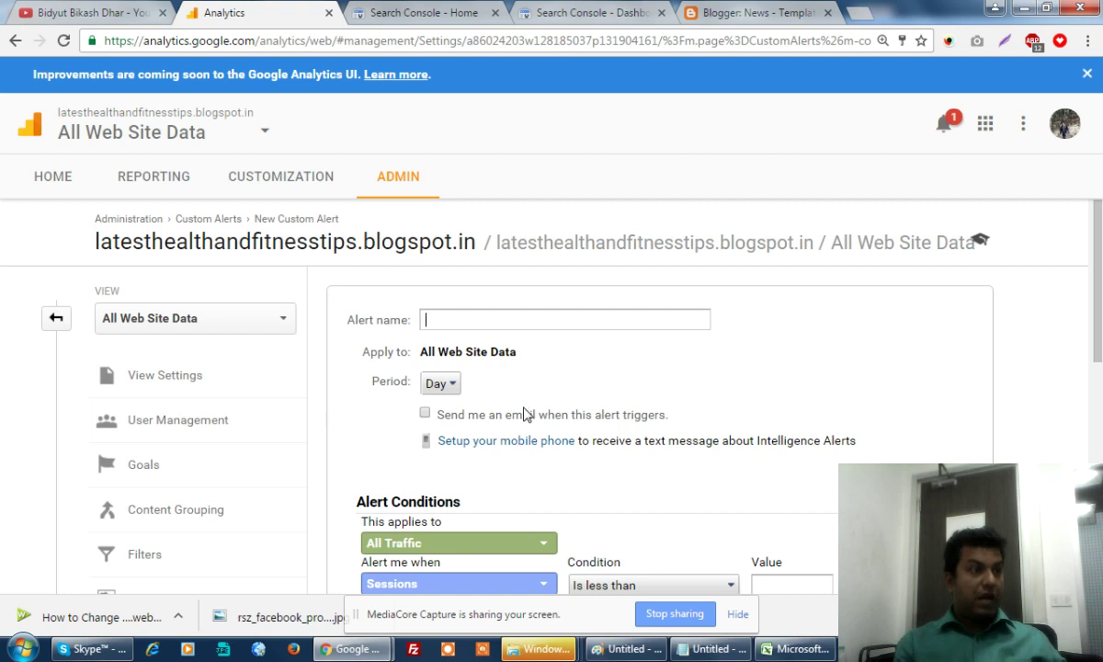
pyautogui.scroll(-2, 520, 410)
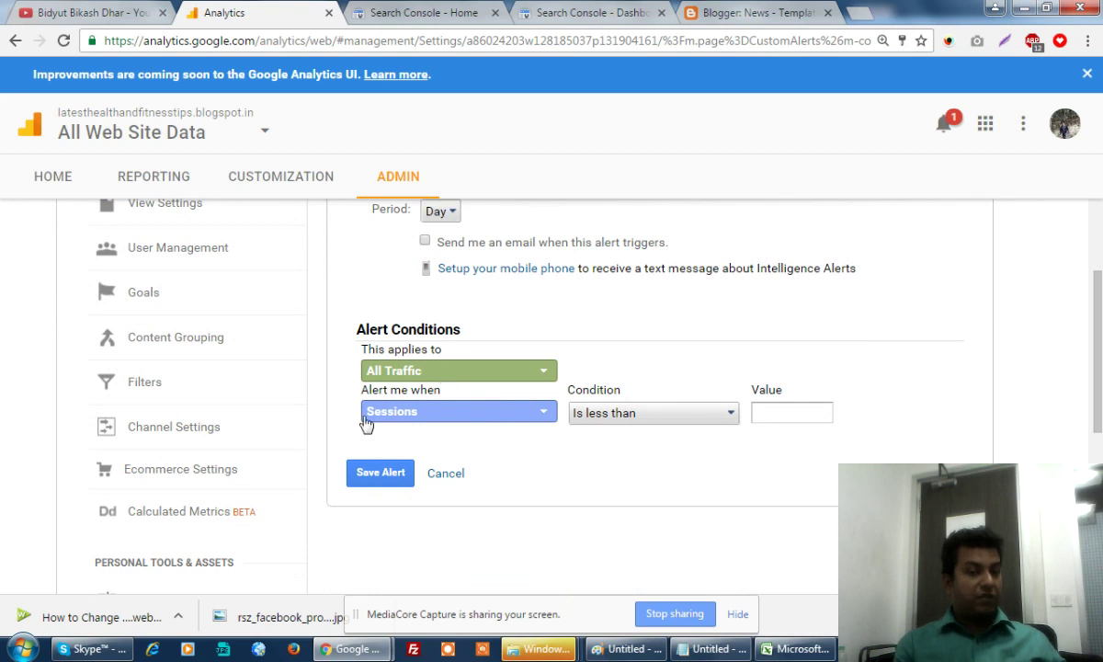
pyautogui.click(446, 413)
pyautogui.scroll(-1, 432, 552)
pyautogui.scroll(-1, 432, 551)
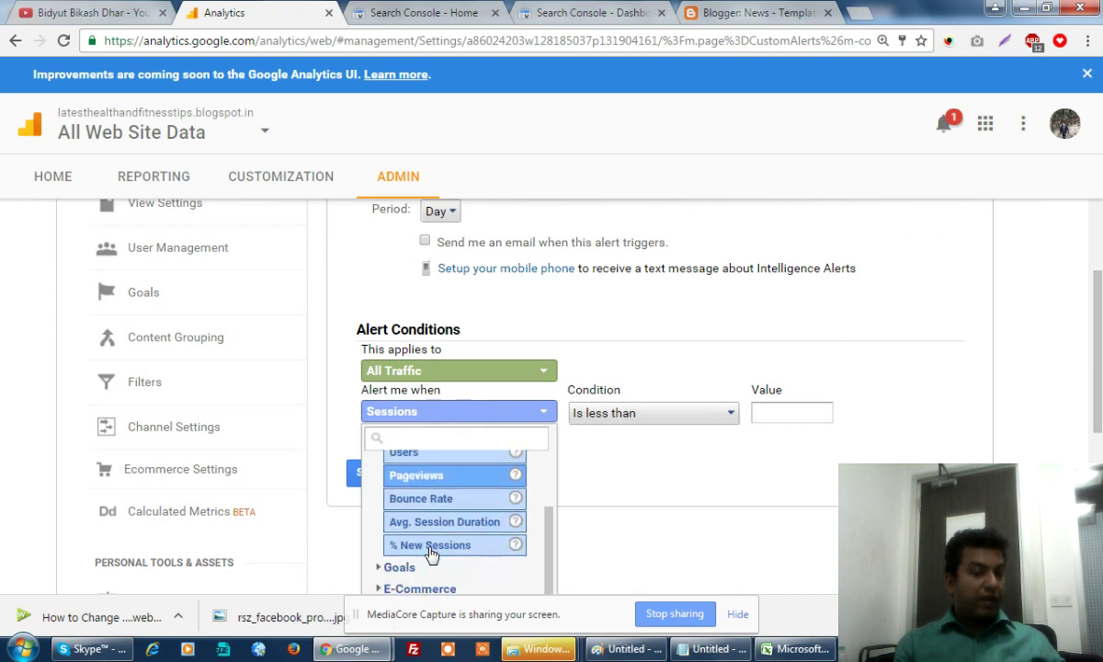
pyautogui.scroll(-1, 405, 528)
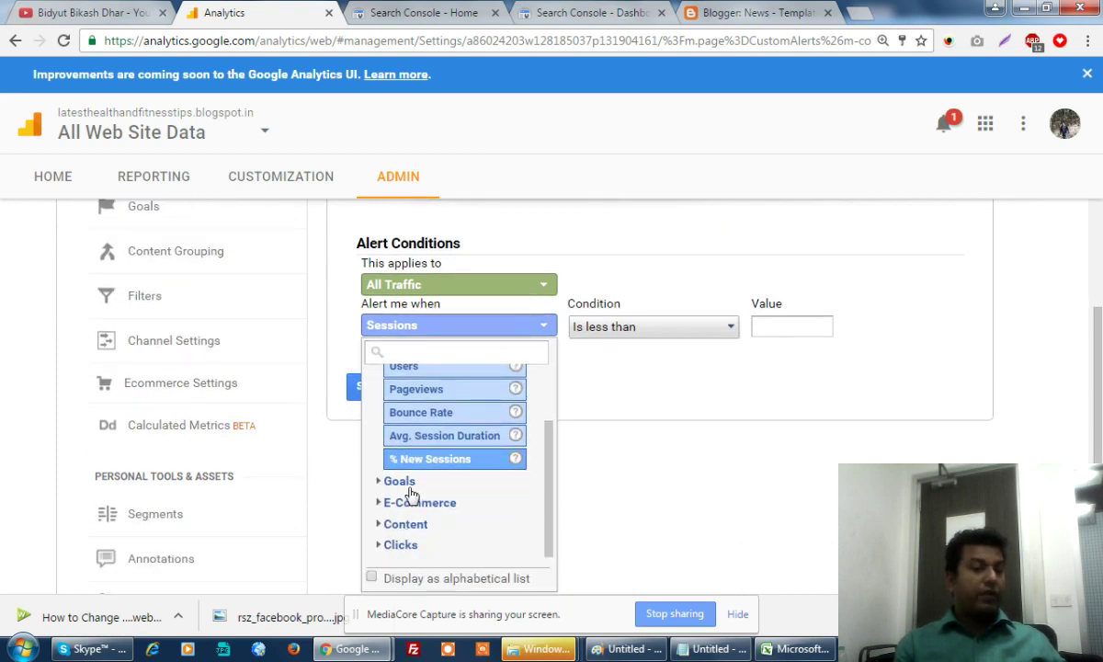
pyautogui.click(520, 539)
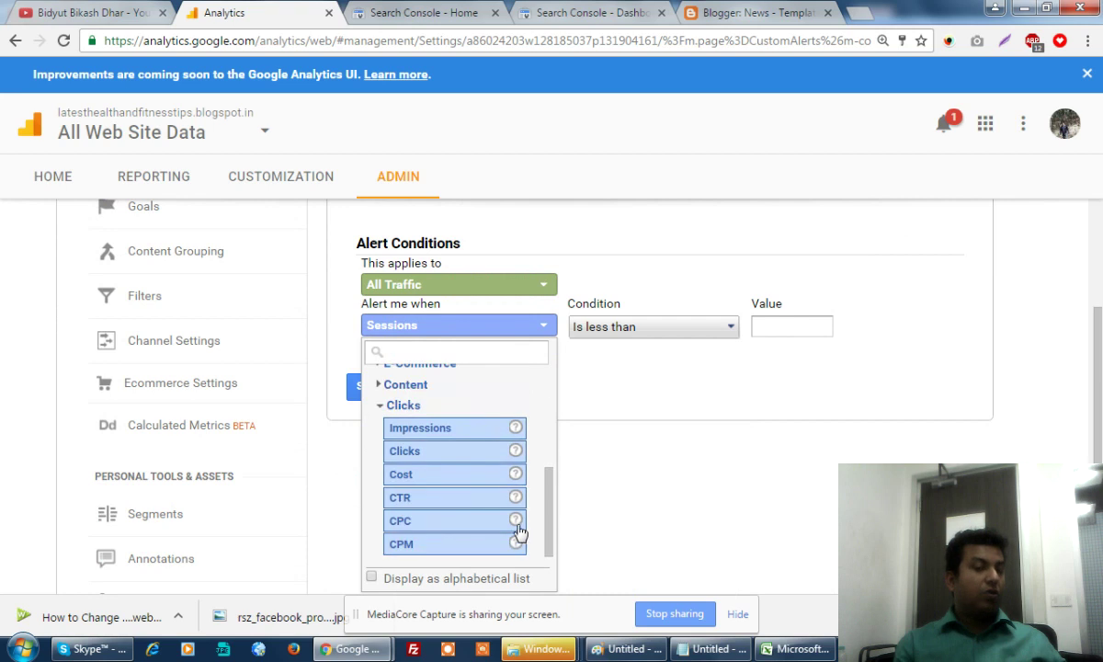
pyautogui.click(461, 452)
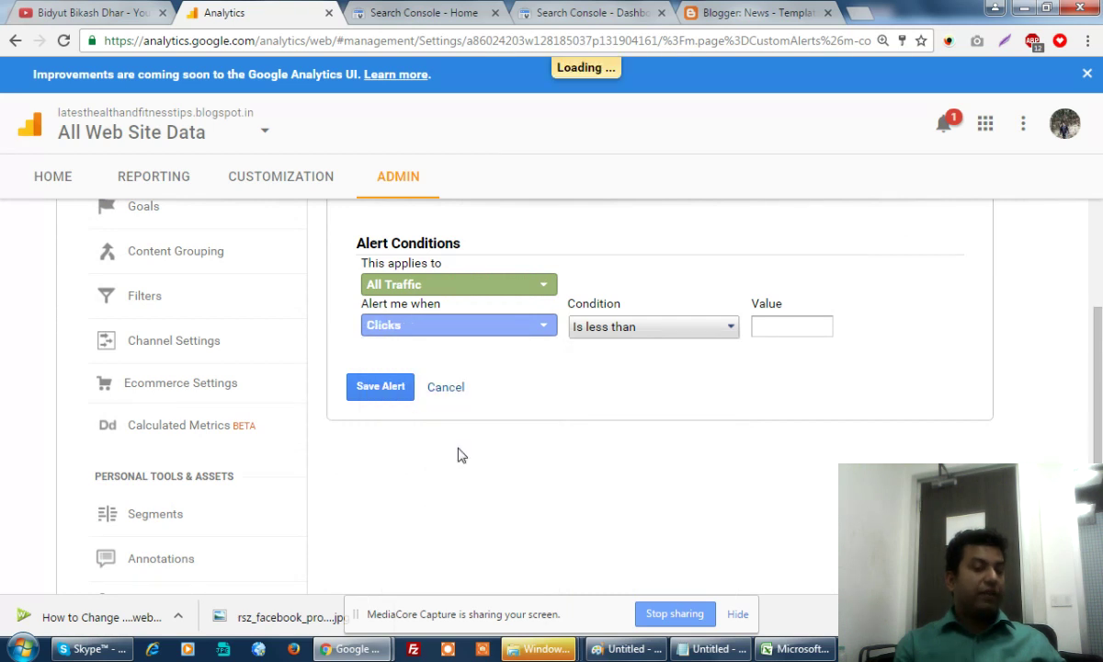
# Set the alert condition to Is greater than with a value of 1000
pyautogui.click(701, 338)
pyautogui.click(635, 374)
pyautogui.click(785, 323)
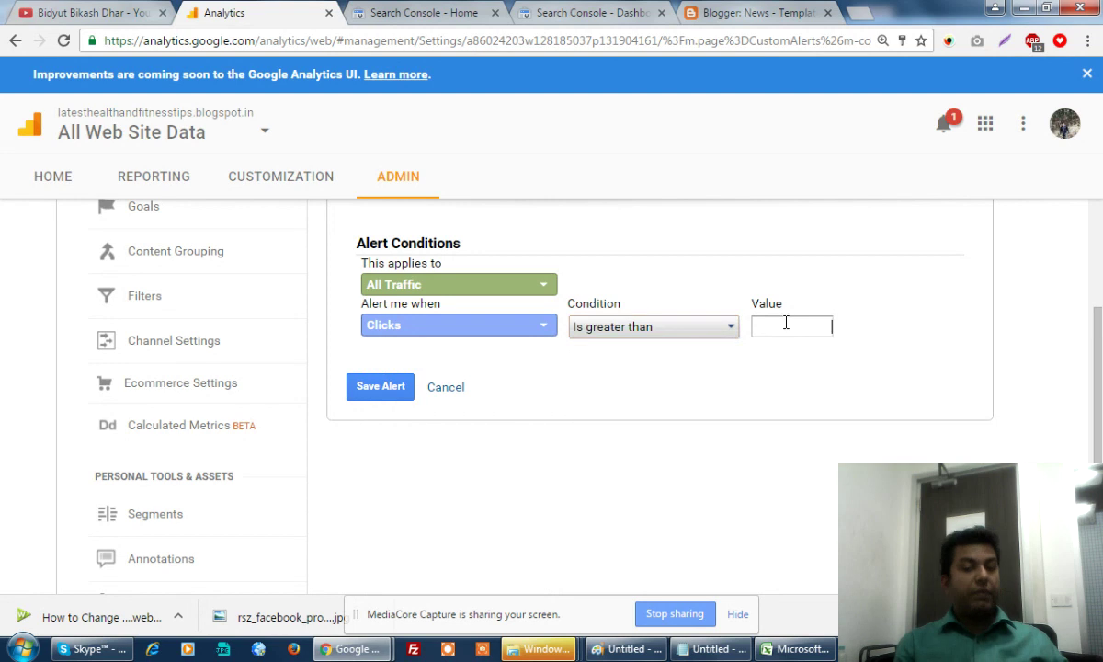
pyautogui.write('1000')
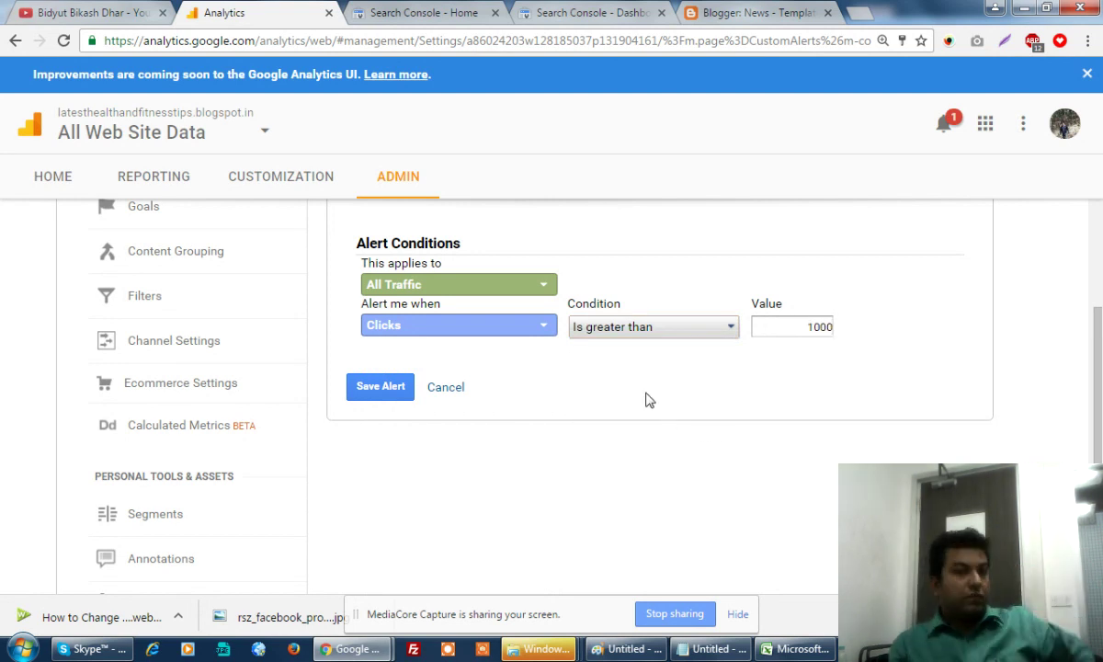
# Check the period options available for the new alert, leaving the period at Day
pyautogui.scroll(3, 647, 400)
pyautogui.click(442, 382)
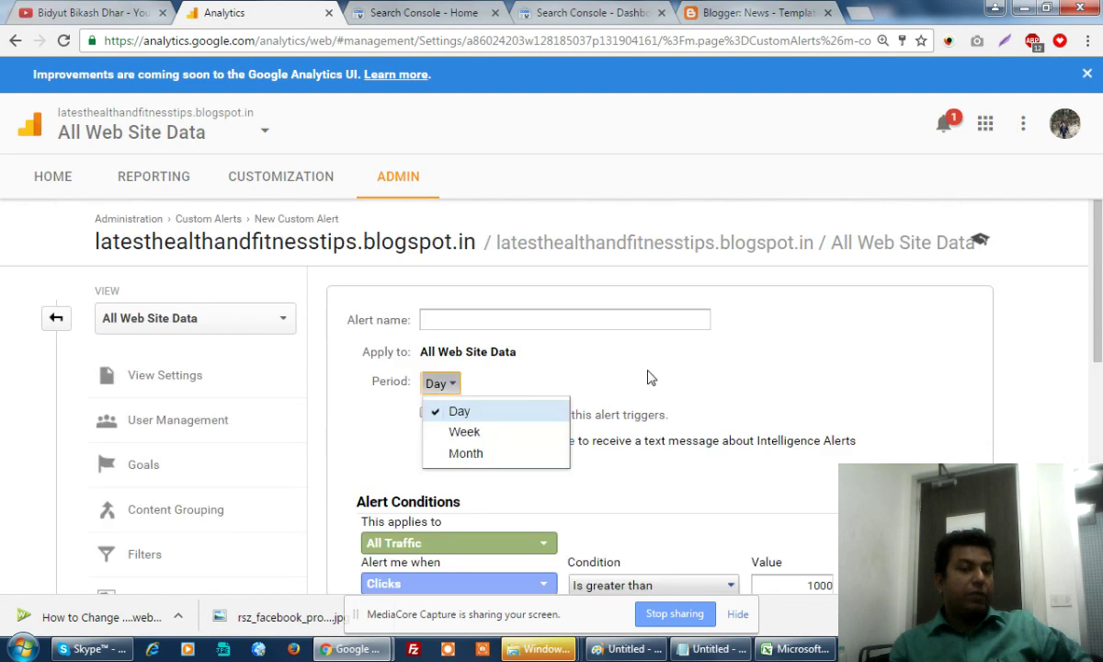
pyautogui.click(677, 373)
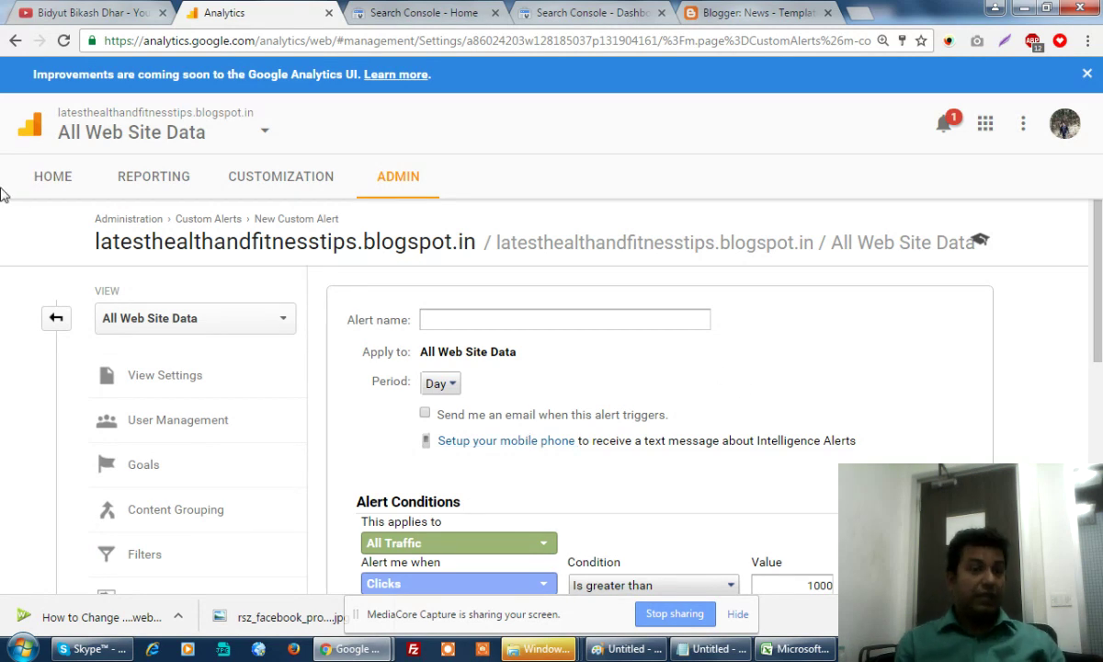
# Leave the new alert form without saving and return to the Analytics accounts home page
pyautogui.click(14, 48)
pyautogui.click(621, 167)
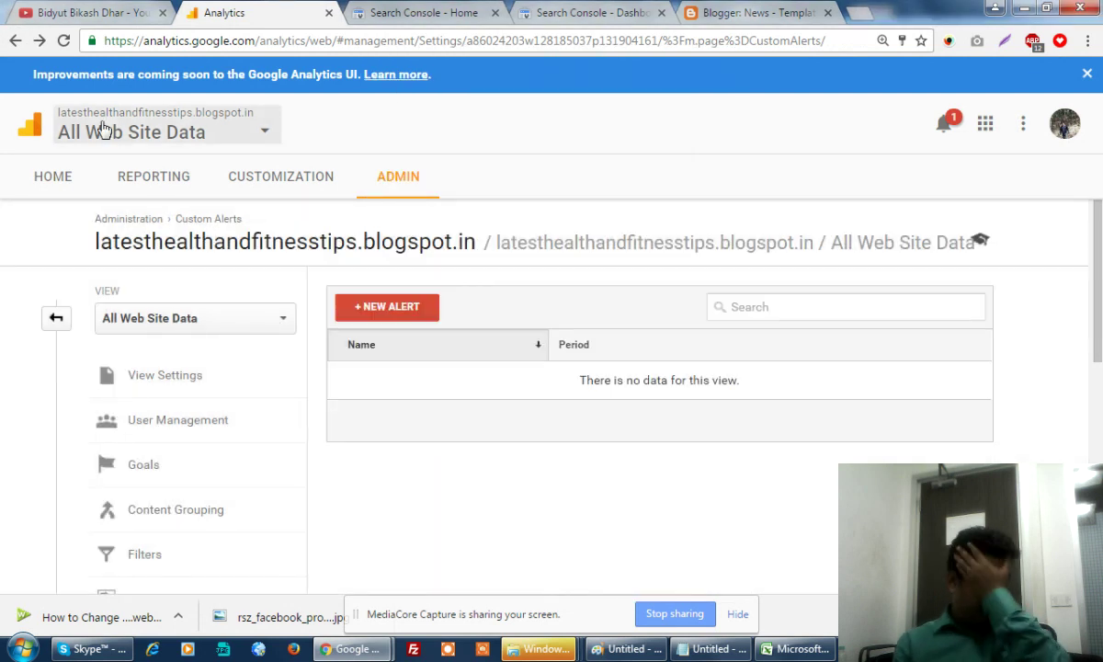
pyautogui.click(64, 179)
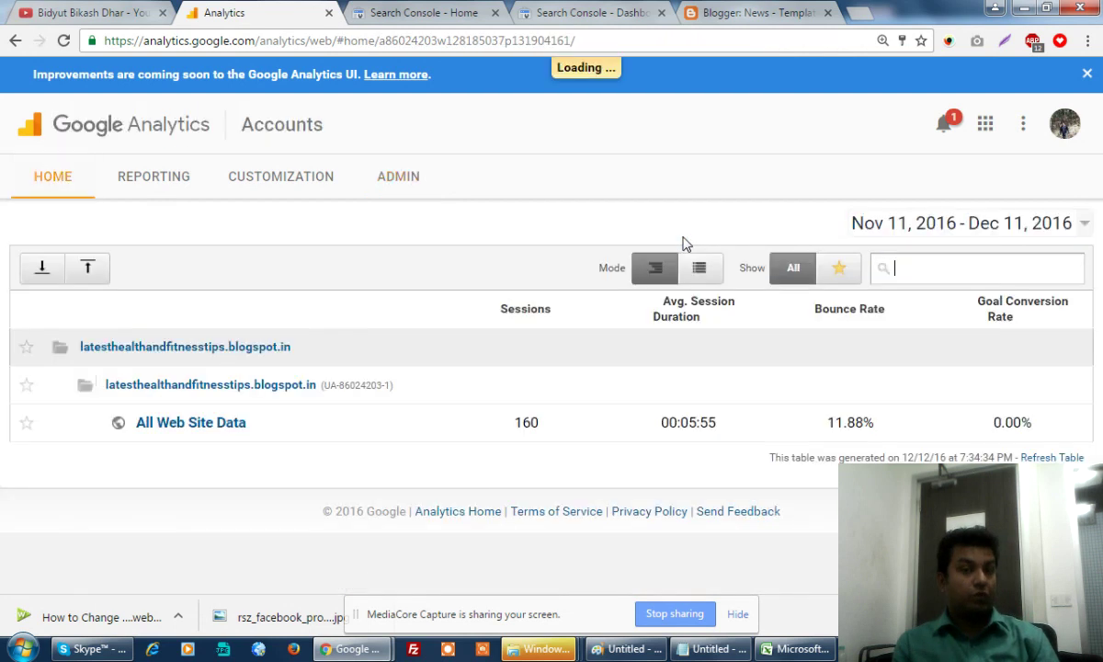
# Open the All Web Site Data view and look through its Audience Overview report
pyautogui.click(414, 400)
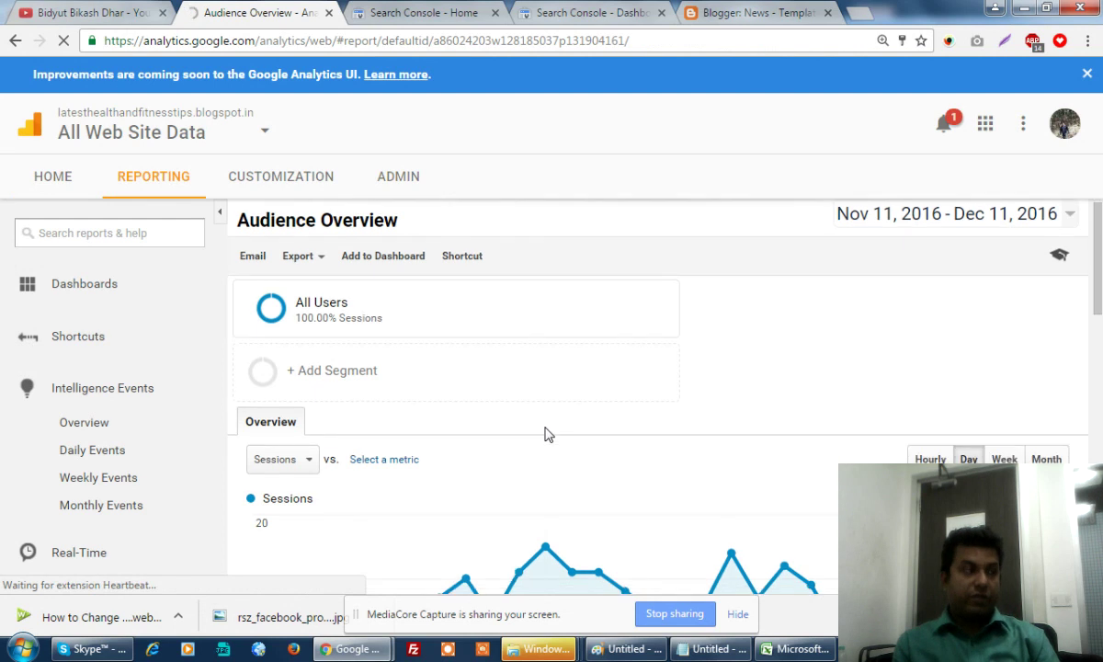
pyautogui.scroll(-5, 545, 434)
pyautogui.scroll(5, 567, 398)
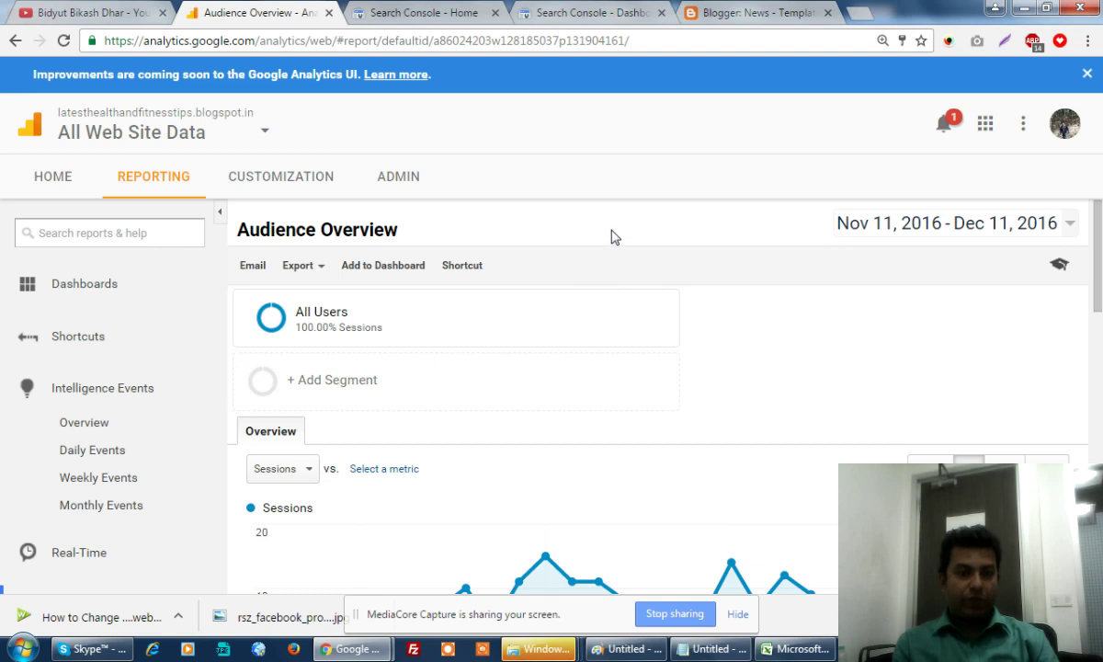
pyautogui.scroll(-2, 611, 237)
pyautogui.scroll(2, 612, 237)
# Go back through the previously visited pages to the automatic alerts in the Intelligence Events Overview
pyautogui.click(15, 44)
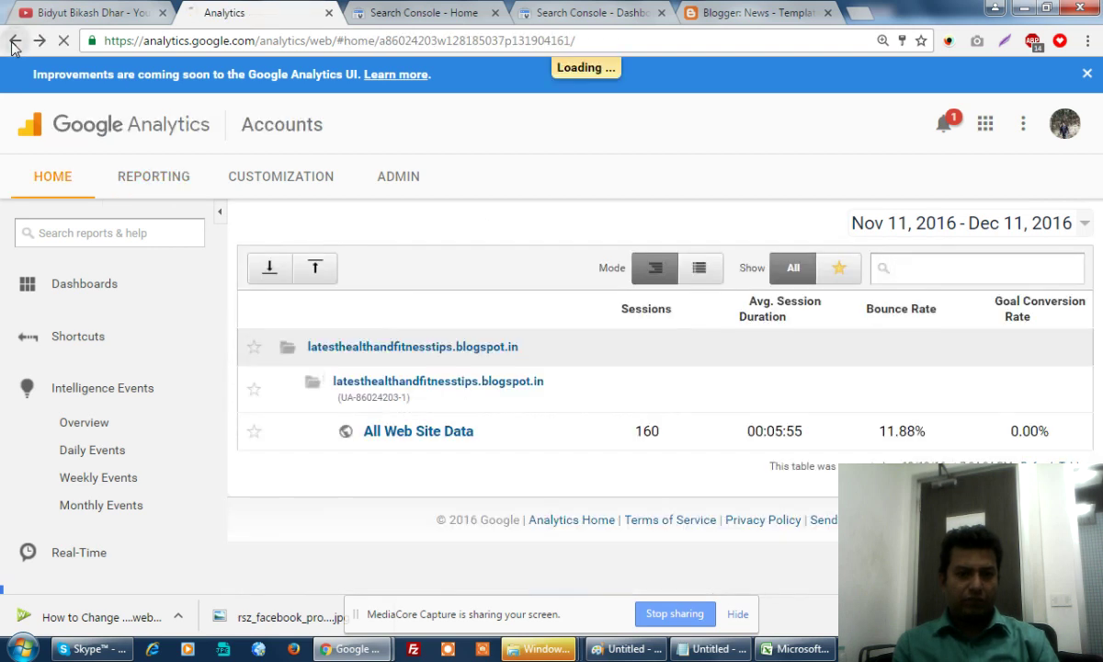
pyautogui.click(14, 44)
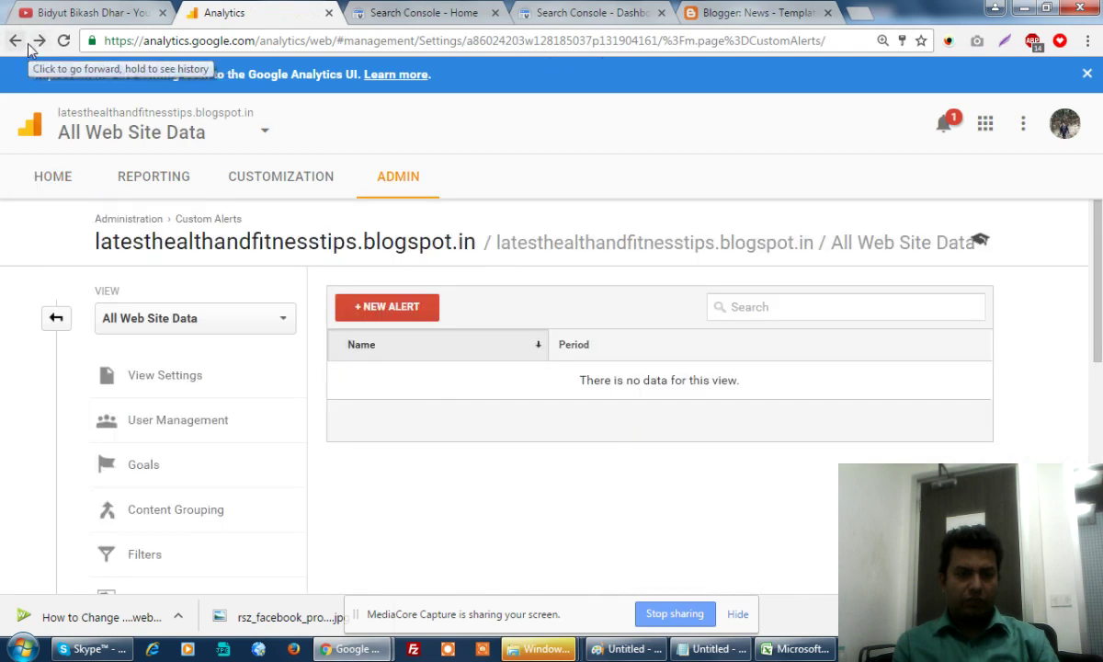
pyautogui.click(22, 43)
pyautogui.click(18, 42)
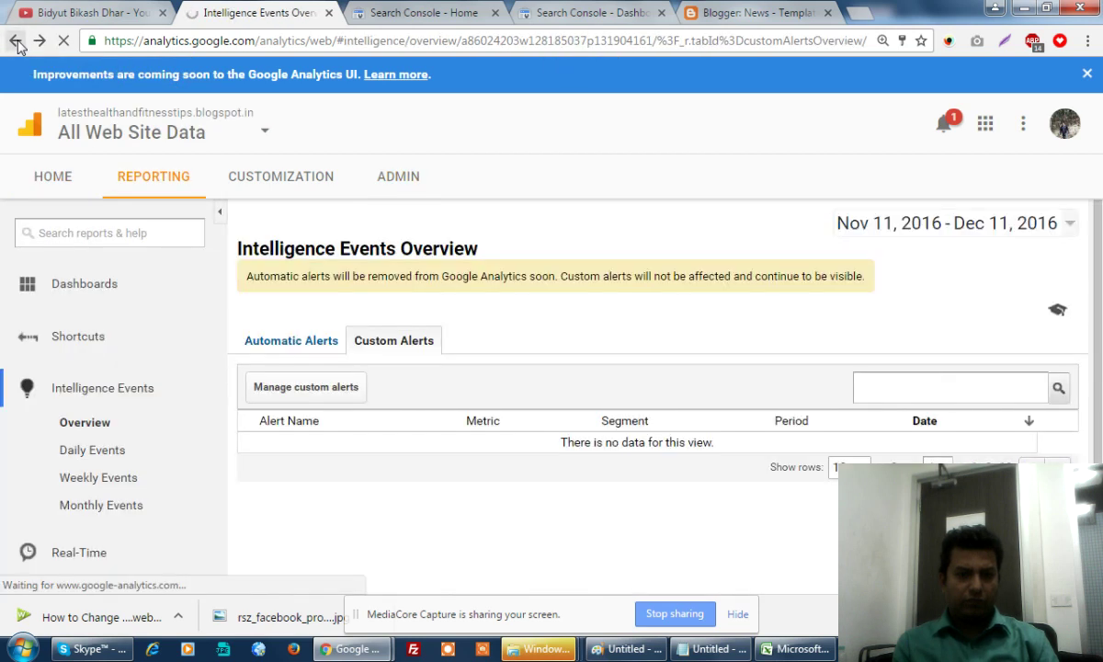
pyautogui.click(18, 42)
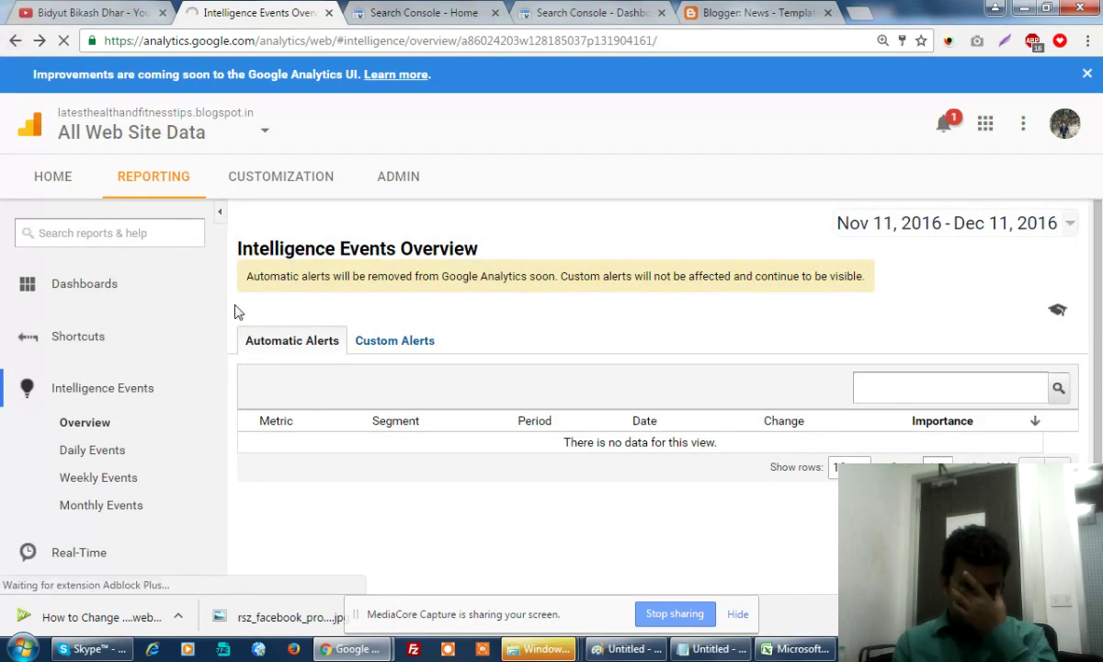
# Open custom alert management from Intelligence Events and bring up a new alert form for All Web Site Data
pyautogui.click(418, 342)
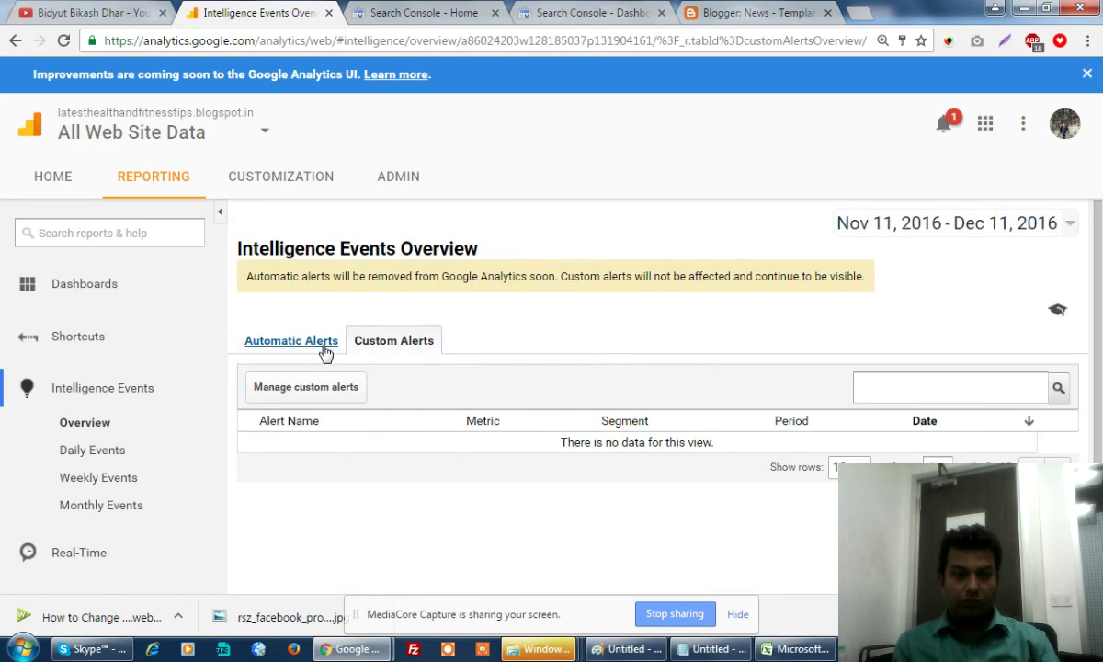
pyautogui.click(354, 387)
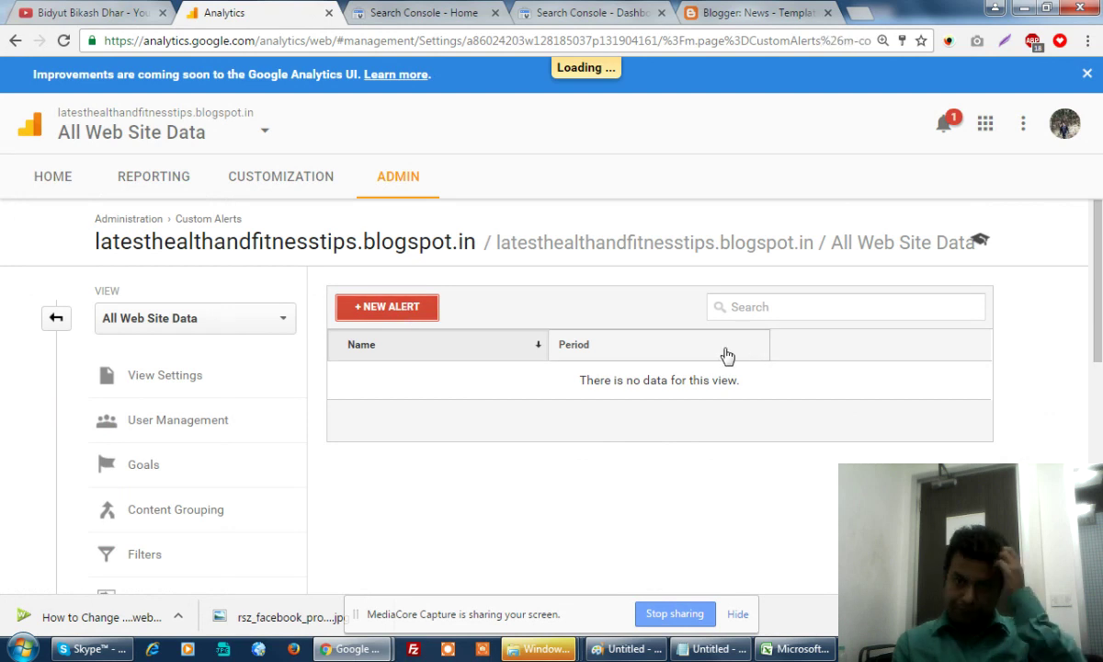
pyautogui.scroll(-1, 588, 422)
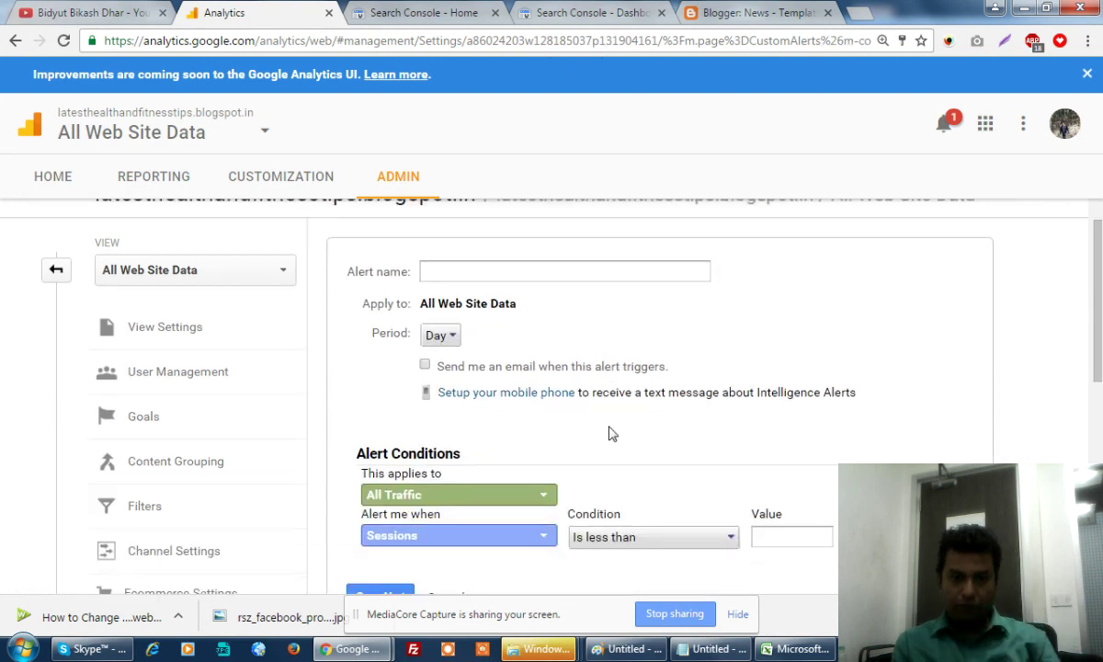
# Check the country restriction in the mobile phone setup for alert text messages, and close it without entering a number
pyautogui.click(569, 355)
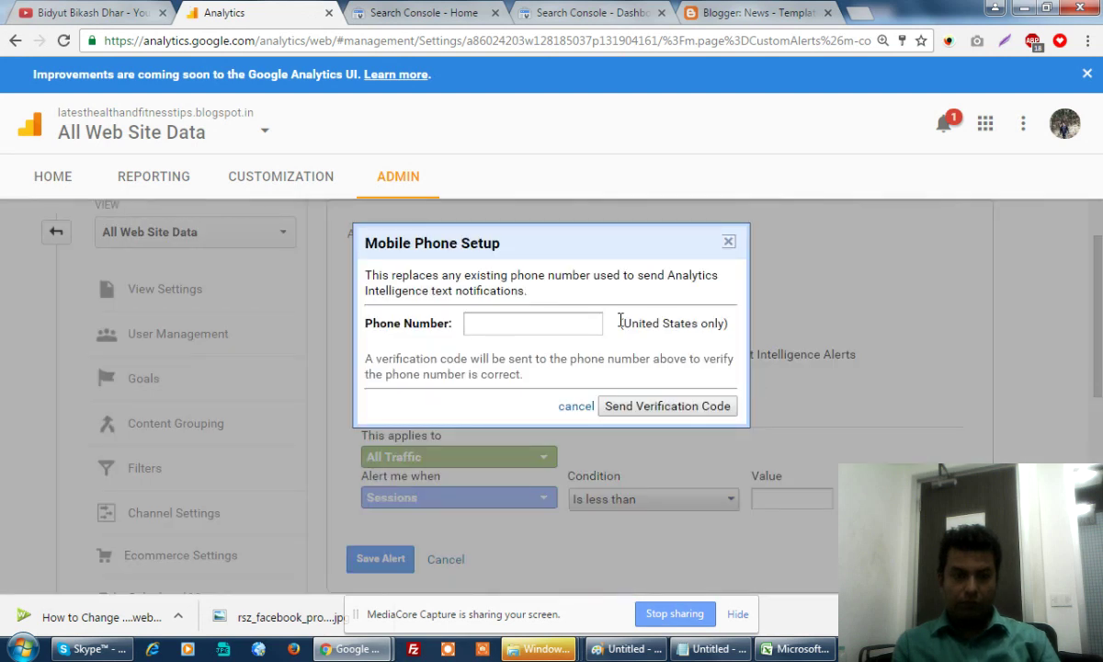
pyautogui.moveTo(622, 323); pyautogui.dragTo(709, 326)
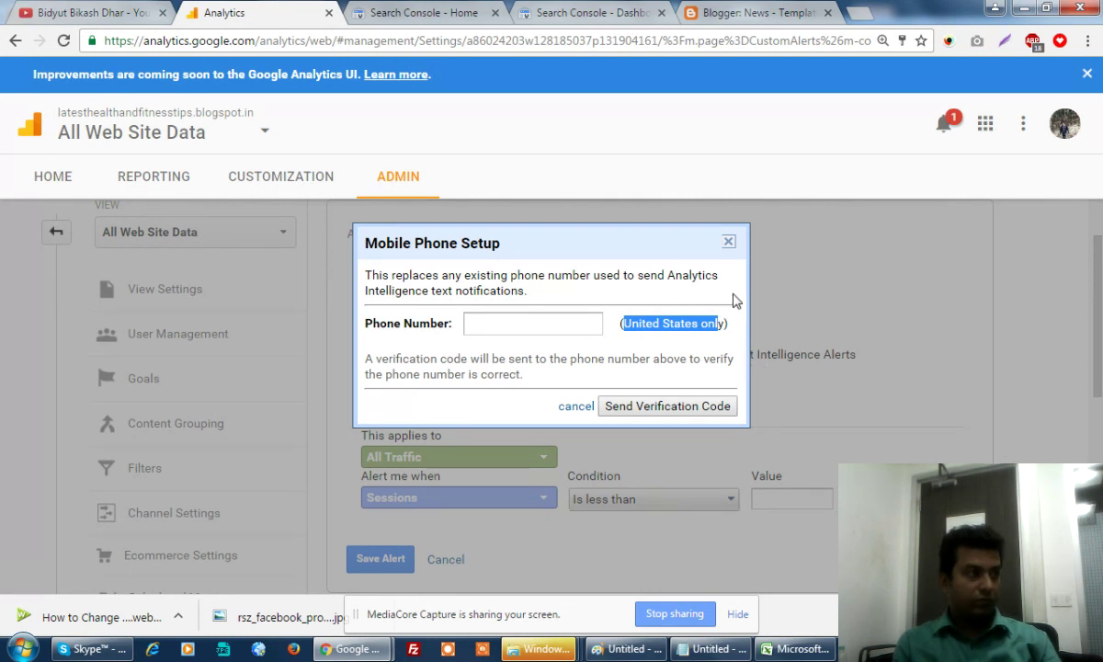
pyautogui.click(729, 238)
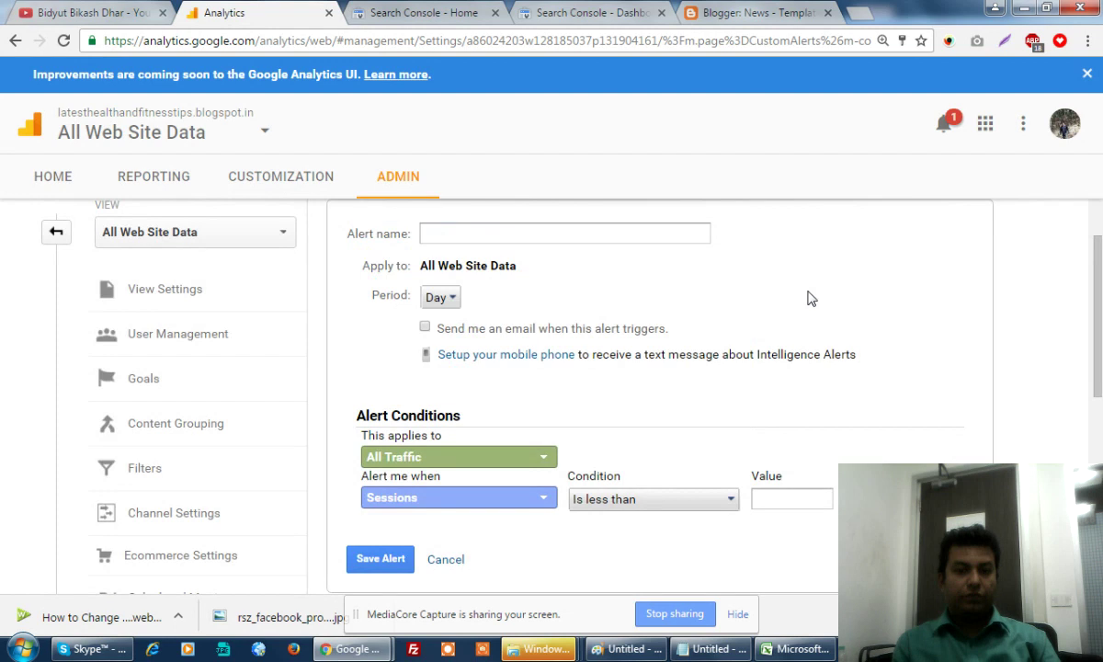
# Leave the alert form without saving and reopen the Audience Overview report for All Web Site Data from the accounts home page
pyautogui.scroll(2, 287, 309)
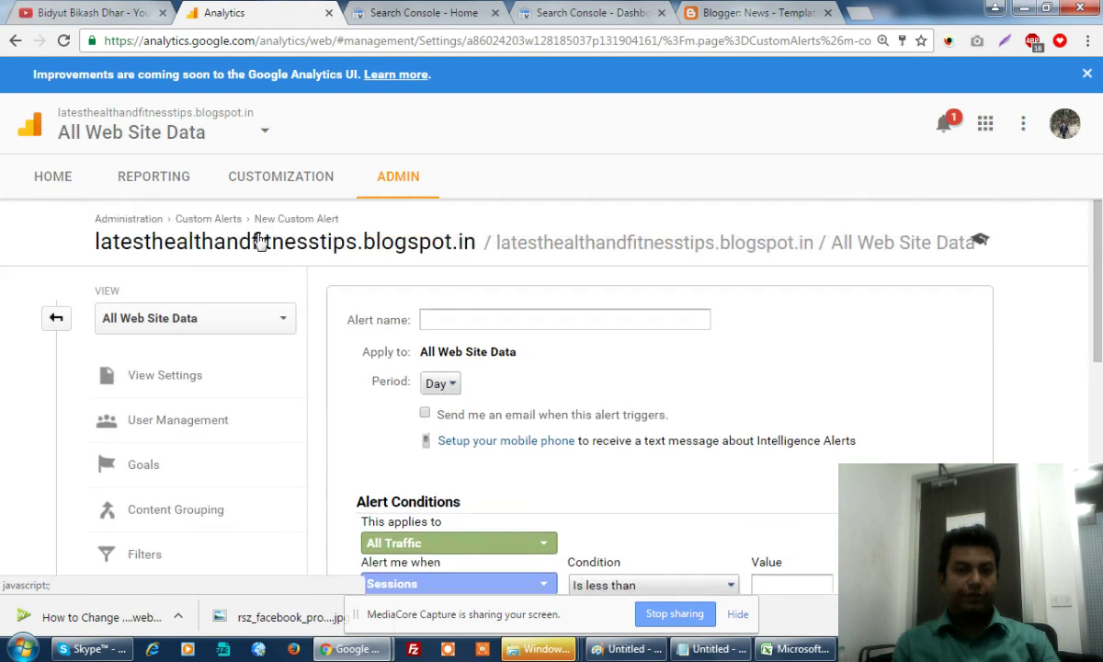
pyautogui.click(62, 180)
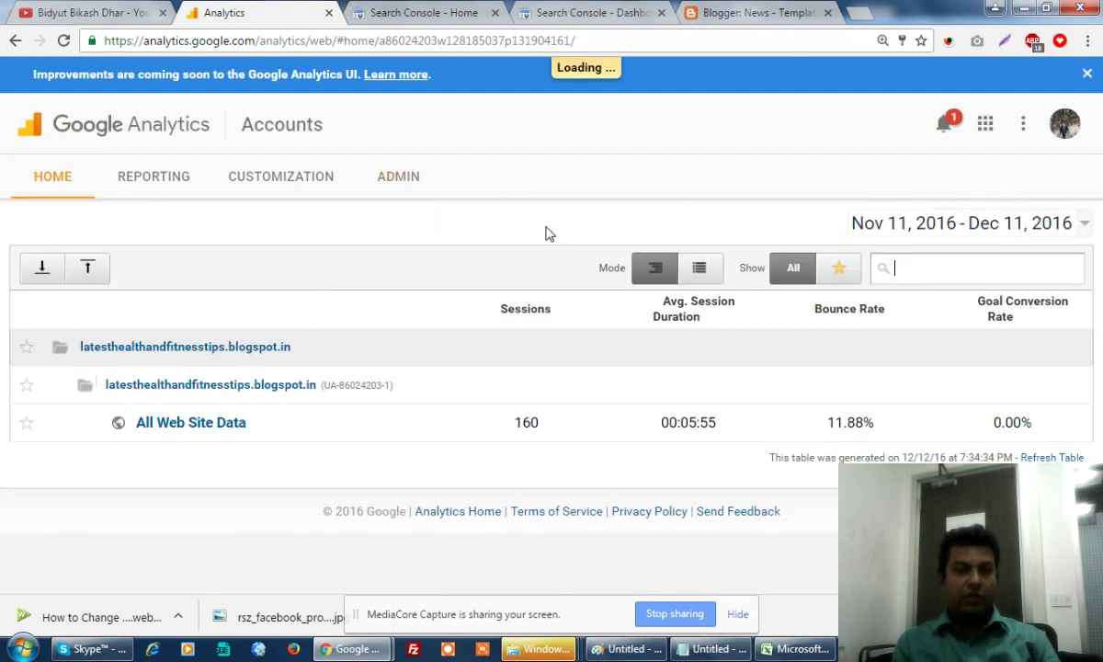
pyautogui.click(193, 423)
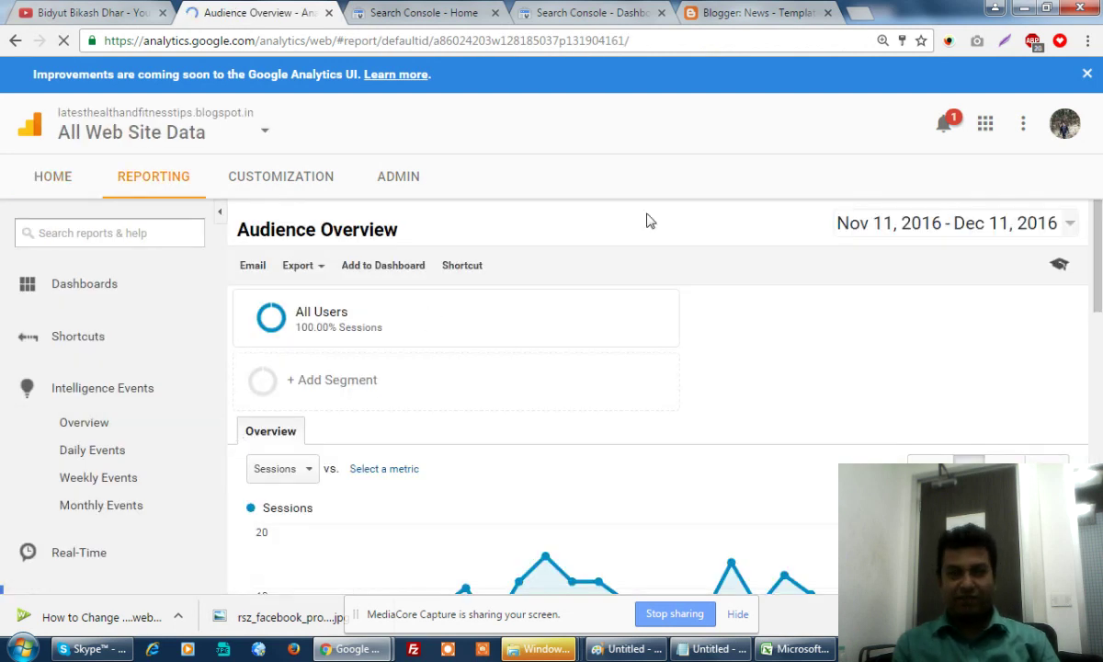
pyautogui.scroll(-3, 650, 222)
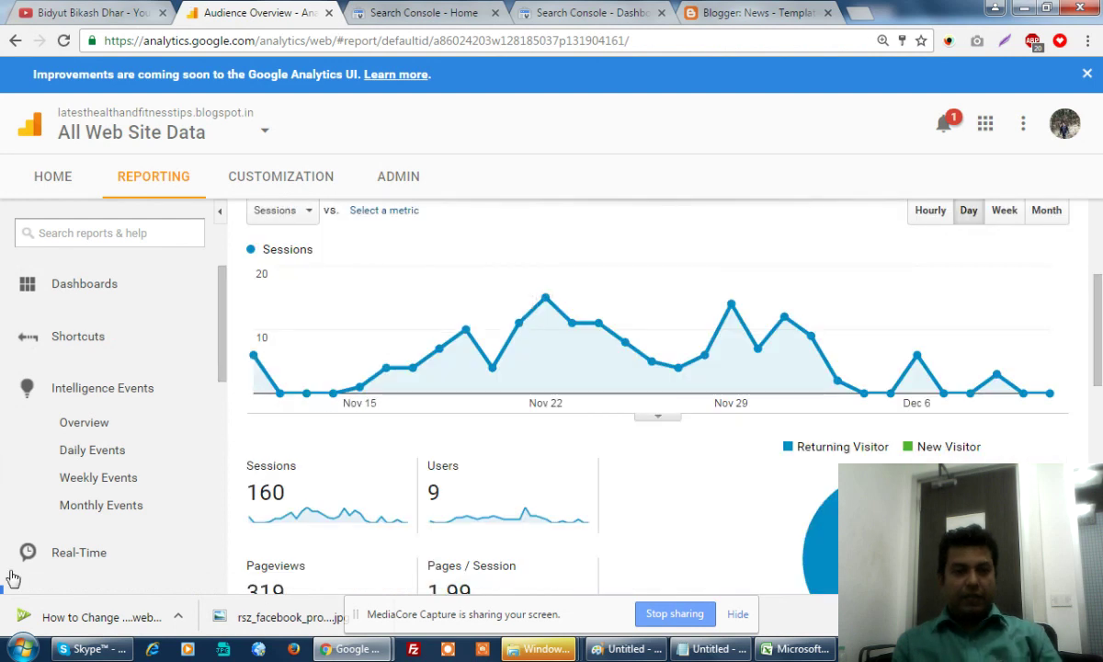
# Collapse the Intelligence Events reports and open the Real-Time Overview report
pyautogui.click(114, 395)
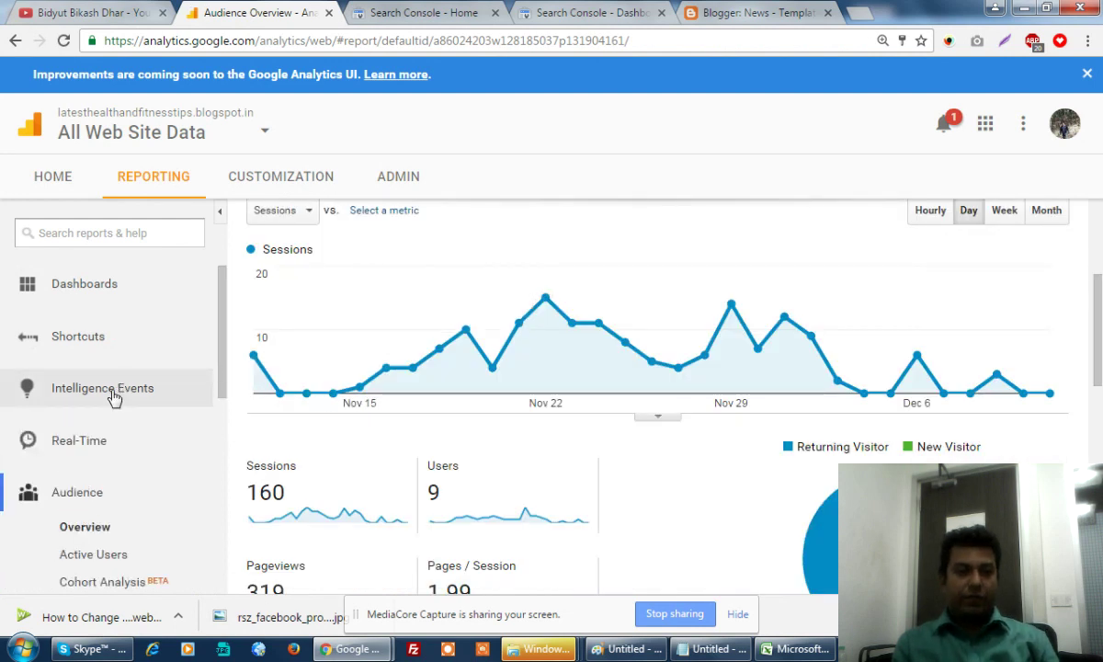
pyautogui.click(64, 443)
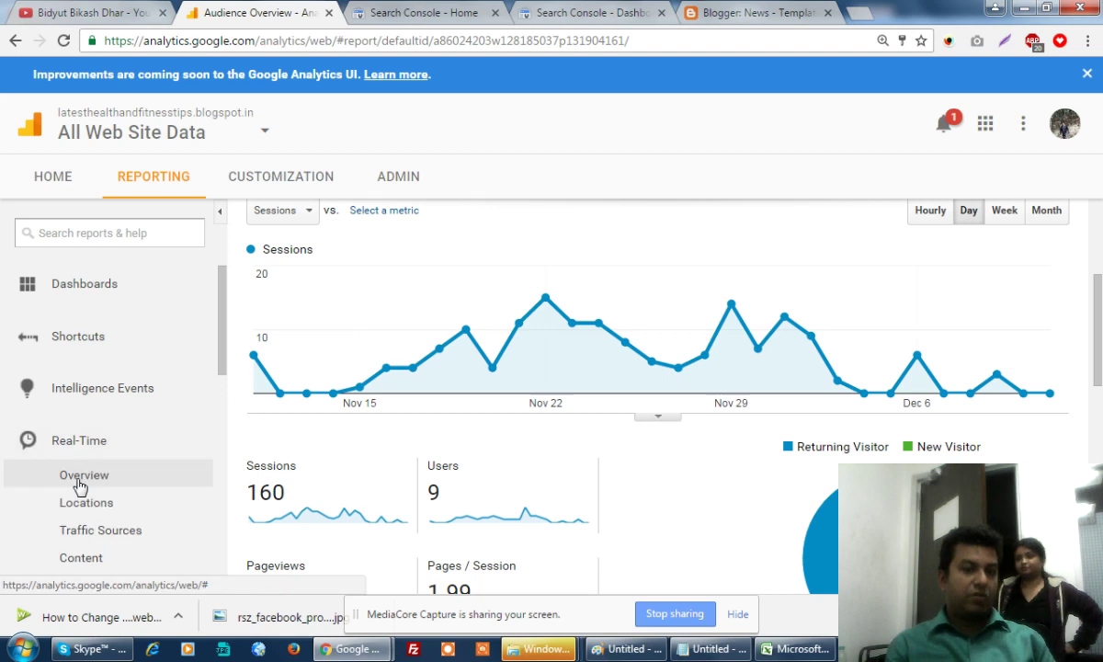
pyautogui.click(80, 478)
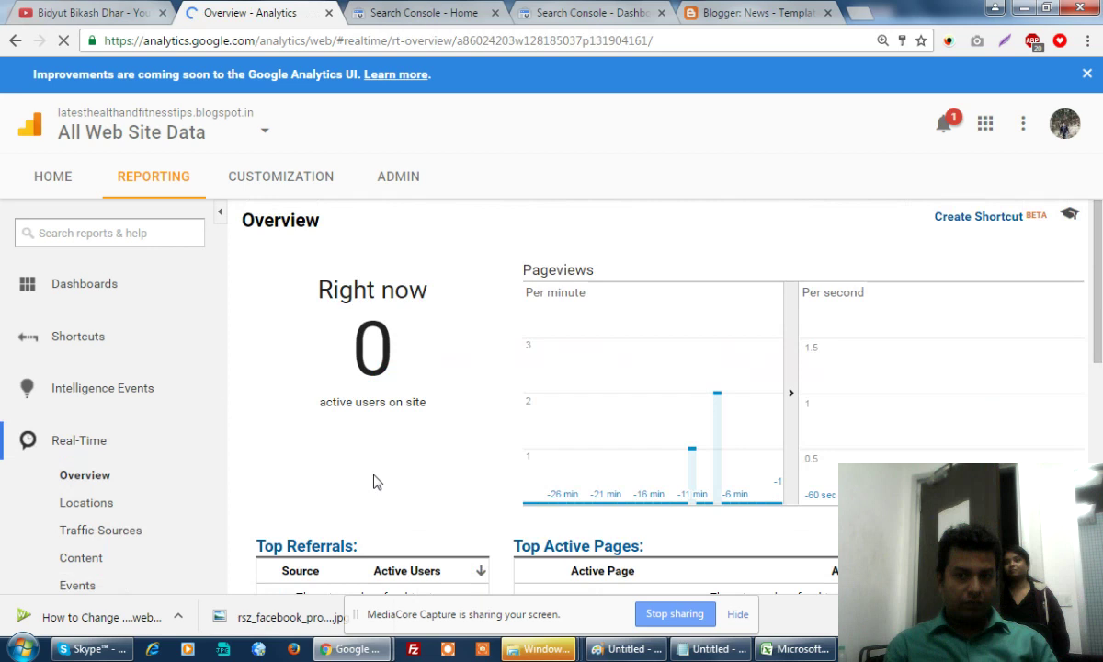
# Open the live News blog from Blogger in its own tab, and return to the Real-Time Overview in Analytics
pyautogui.hotkey('ctrl', '5')
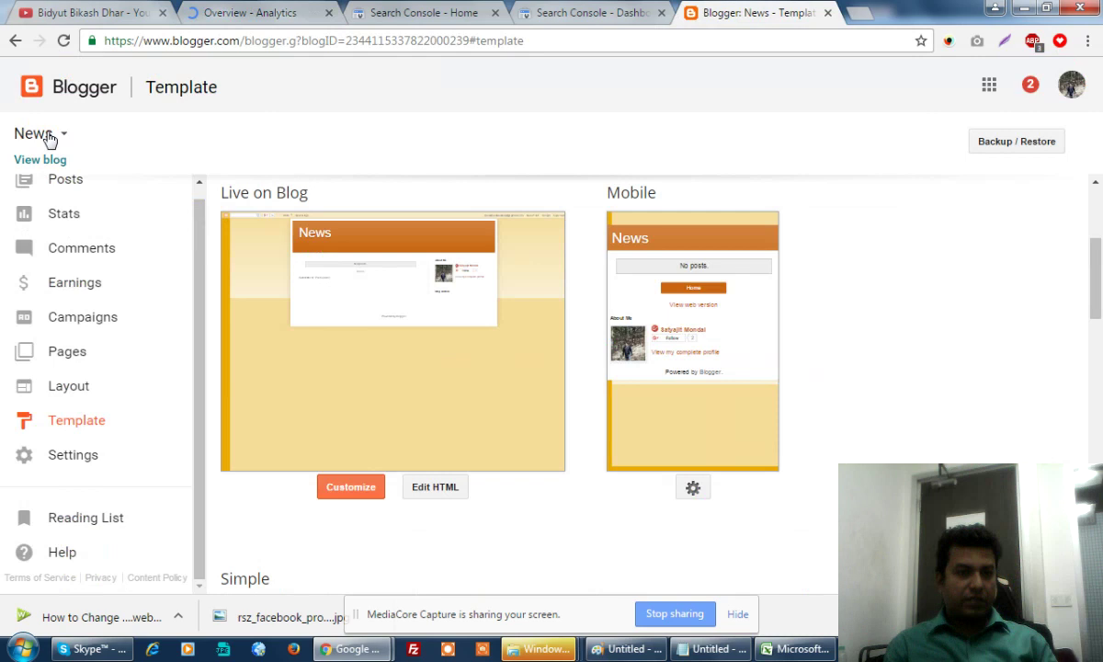
pyautogui.click(40, 159)
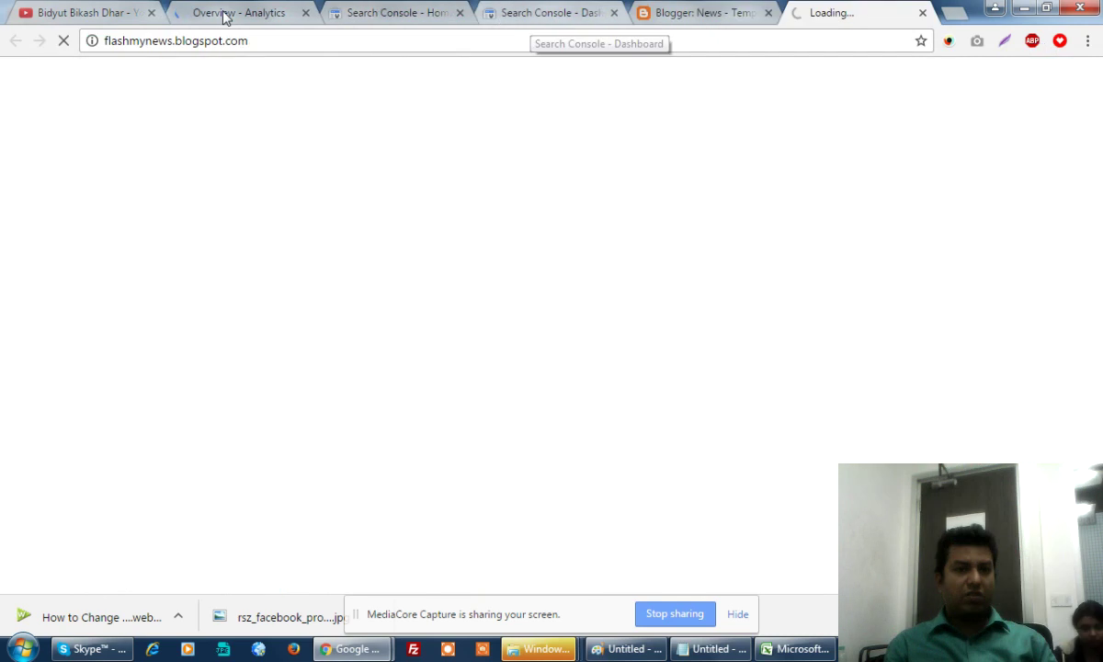
pyautogui.click(225, 15)
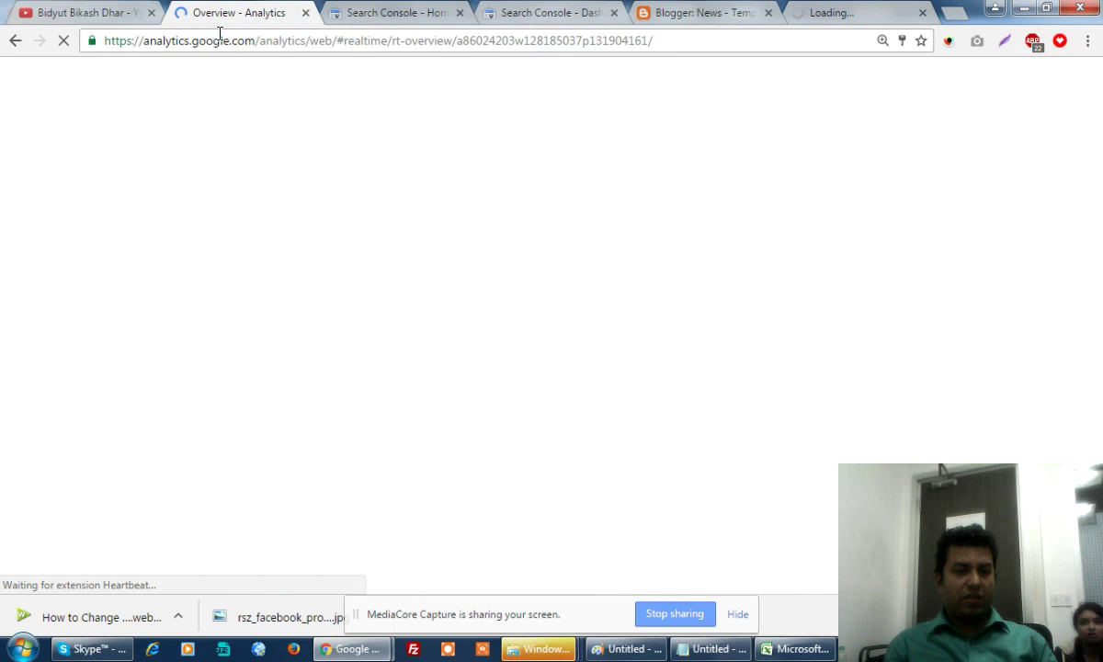
pyautogui.hotkey('ctrl', 'Tab')
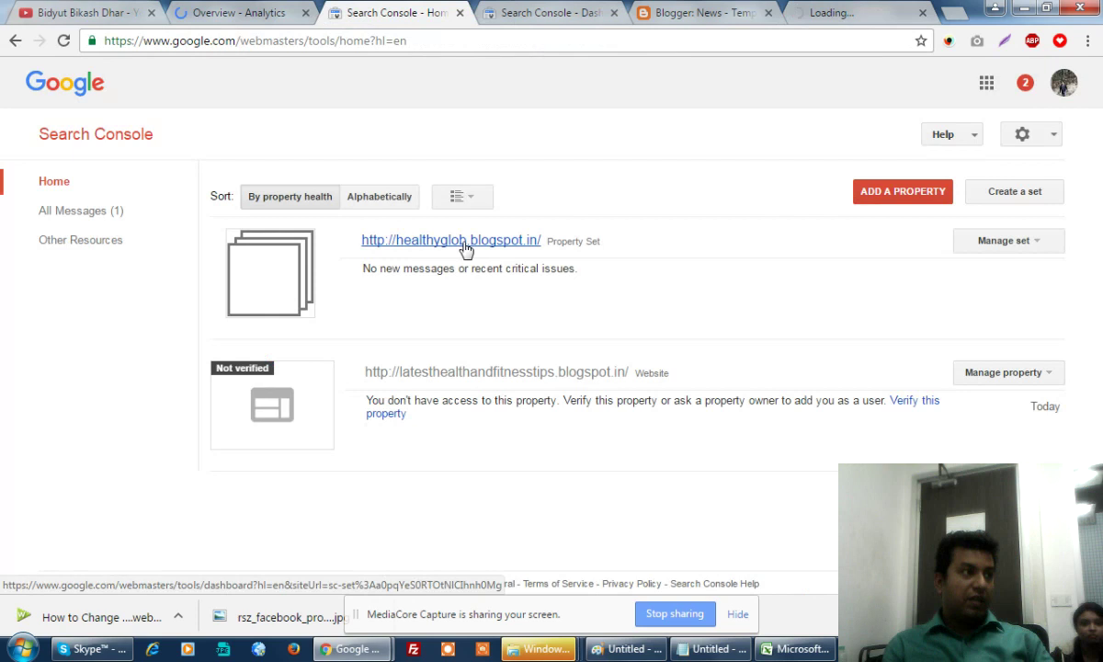
pyautogui.hotkey('ctrl', '9')
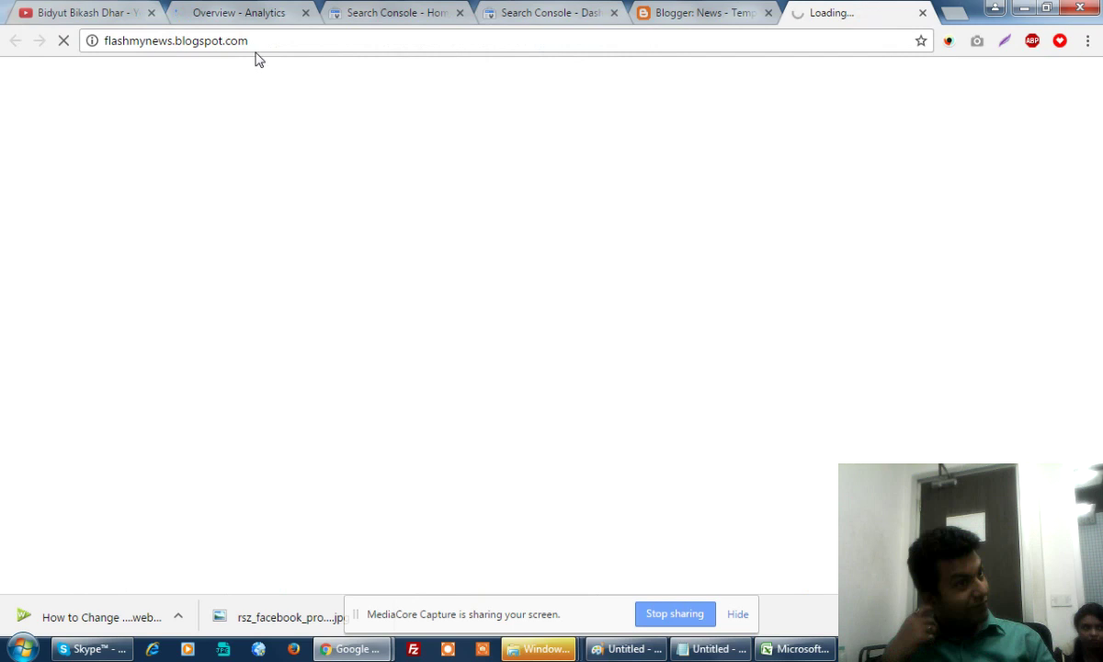
pyautogui.hotkey('ctrl', '5')
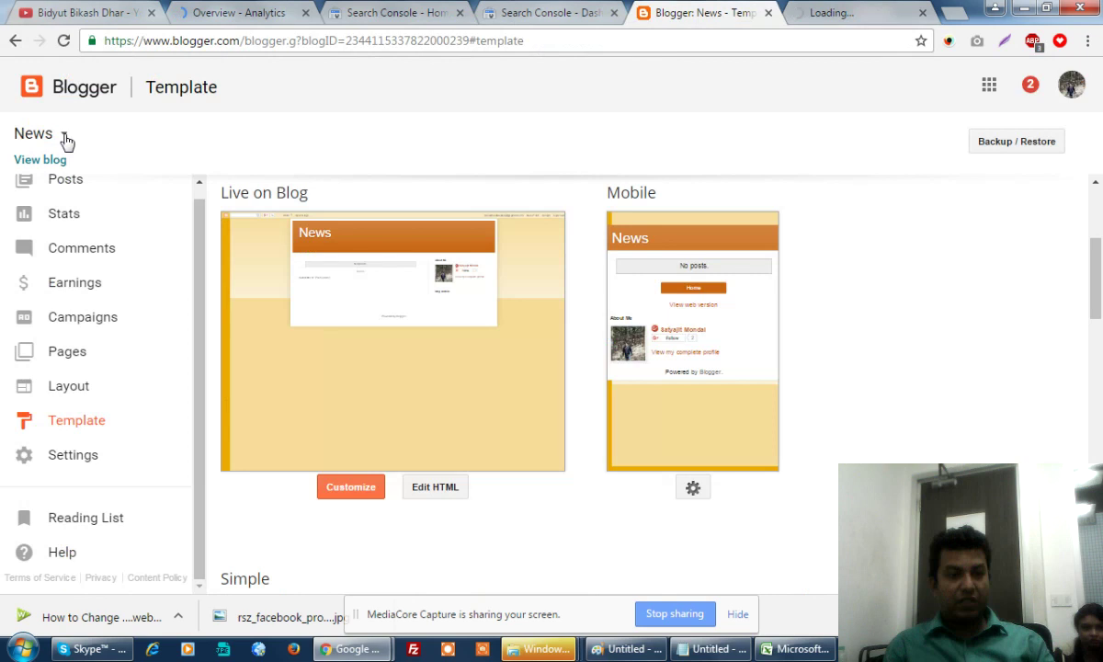
pyautogui.click(232, 12)
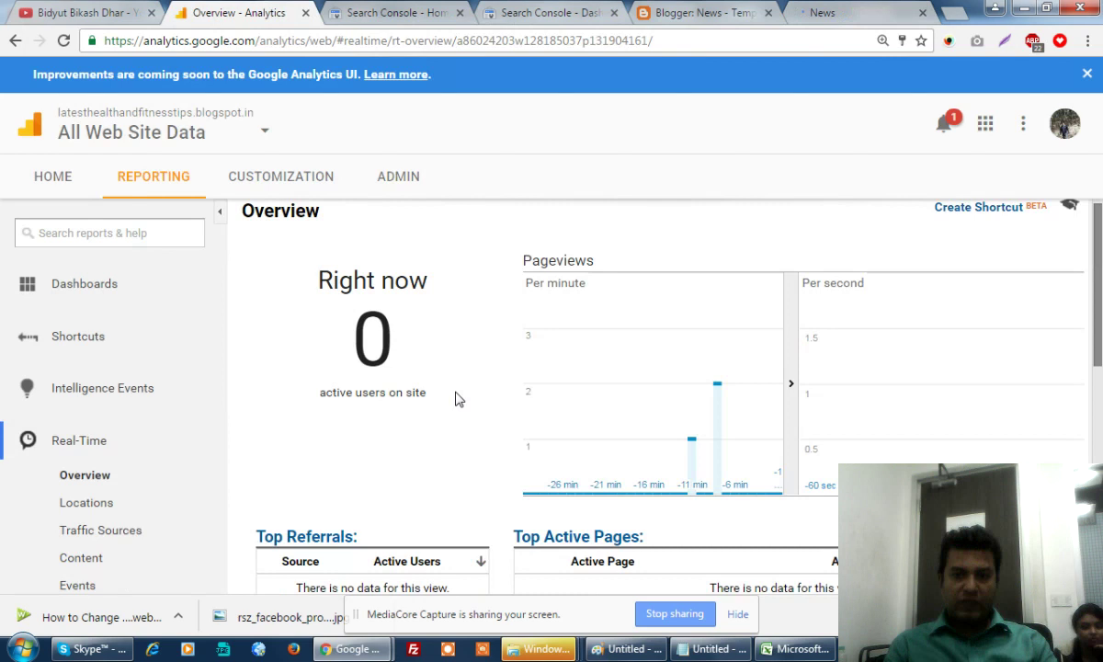
# Close the AutoPlay window left open in the background
pyautogui.moveTo(538, 649)
pyautogui.moveTo(808, 512)
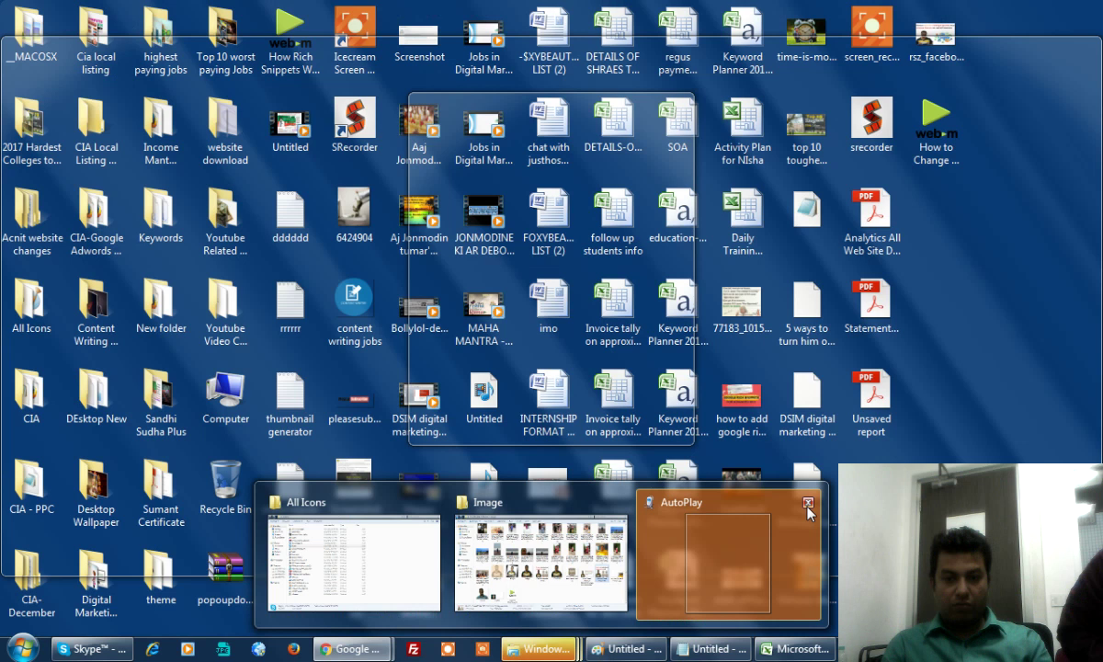
pyautogui.click(808, 502)
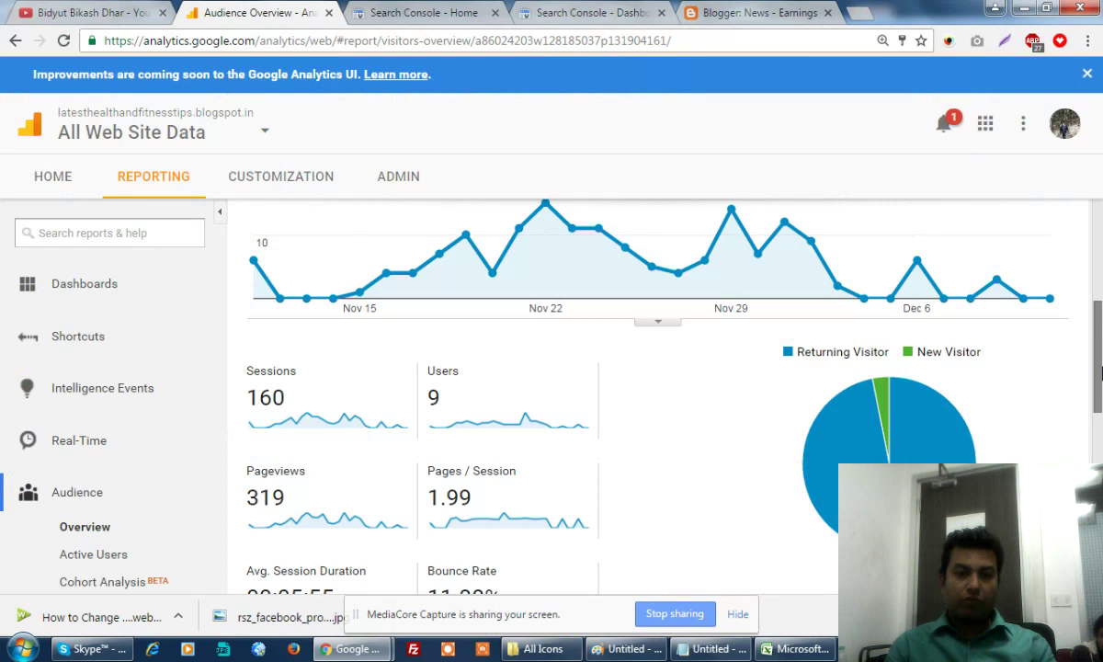
# Look over the session, user and pageview metrics in the Audience Overview report
pyautogui.scroll(-1, 413, 315)
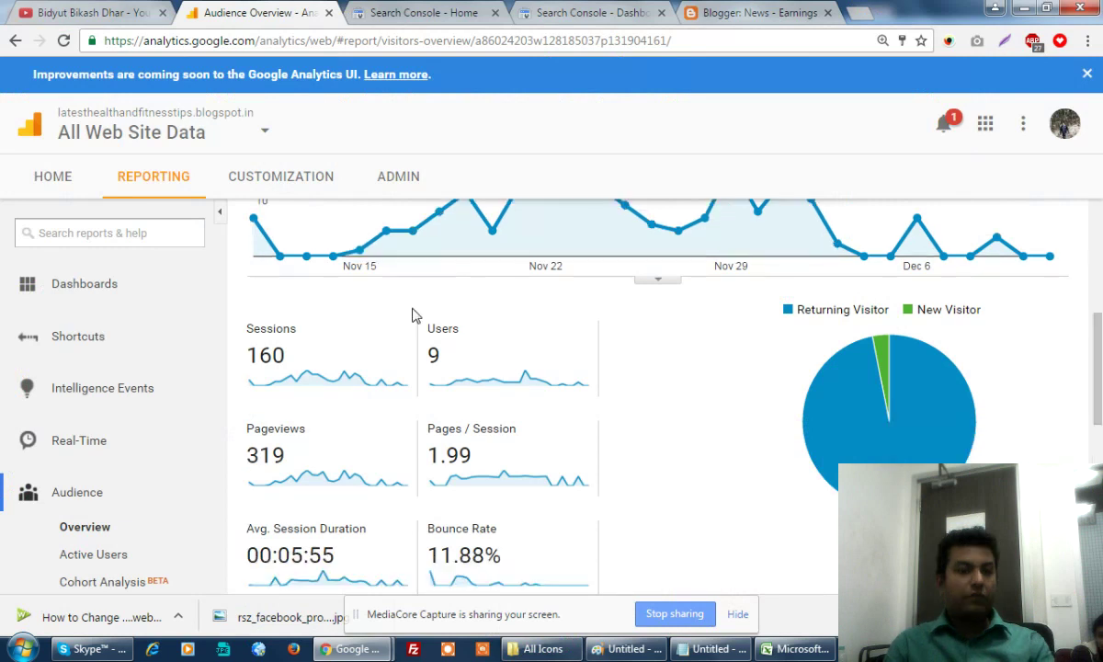